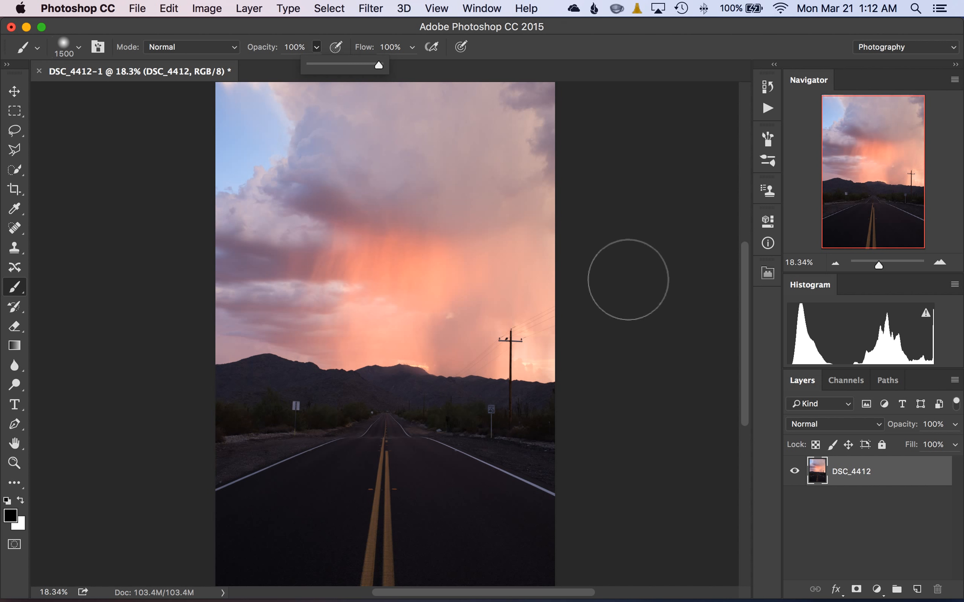
Try to select the mountains and road with the Quick Selection tool, and clear that selection.
{"action": "left_click", "coordinate": [177, 203]}
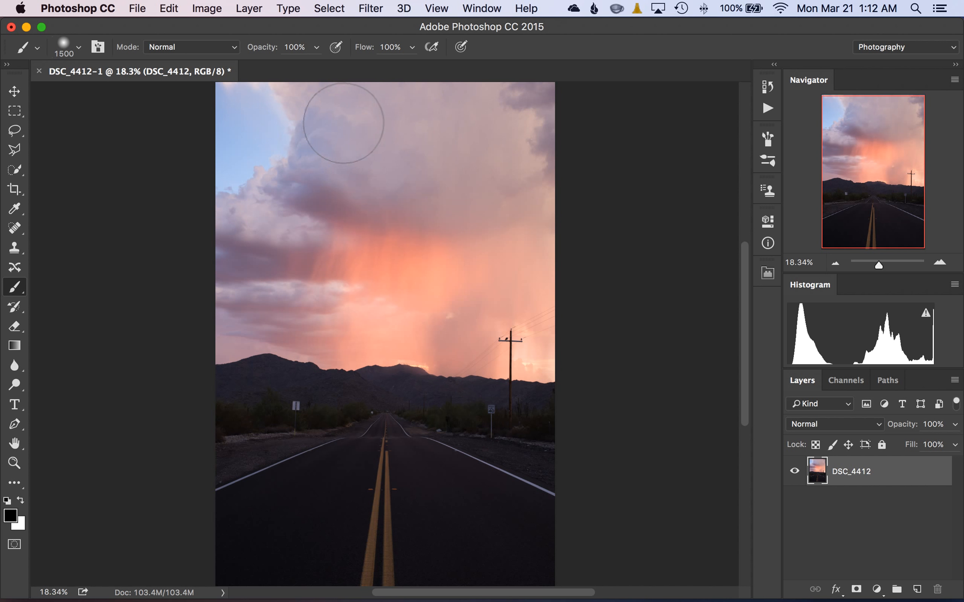
{"action": "left_click", "coordinate": [14, 111]}
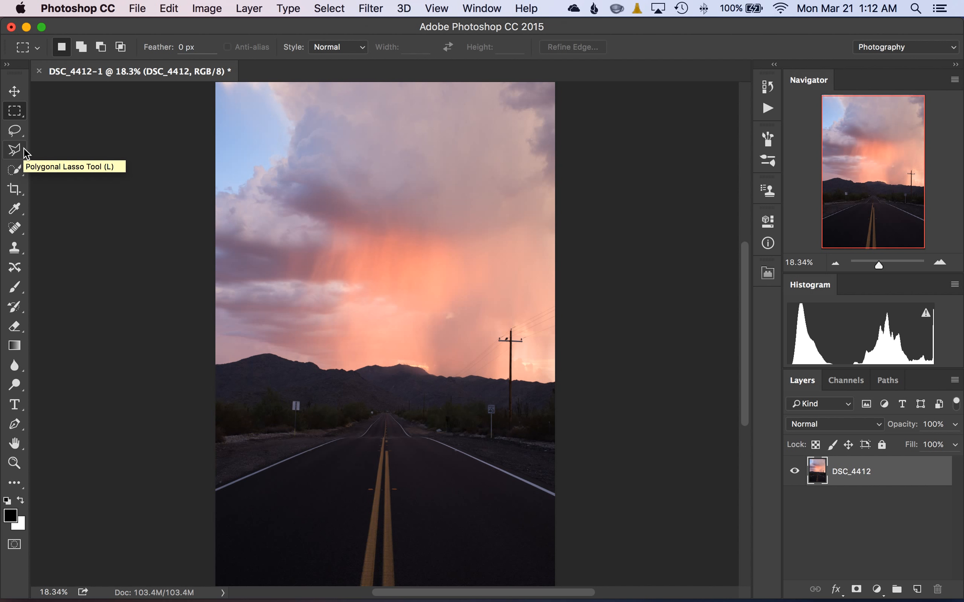
{"action": "left_click", "coordinate": [16, 174]}
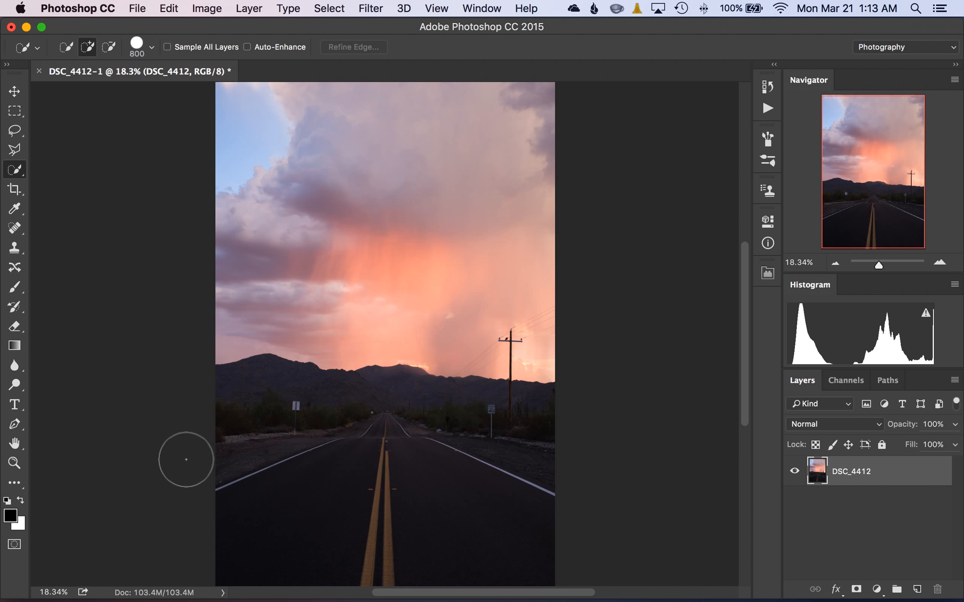
{"action": "mouse_move", "coordinate": [198, 434]}
{"action": "left_mouse_down"}
{"action": "mouse_move", "coordinate": [270, 421]}
{"action": "mouse_move", "coordinate": [360, 428]}
{"action": "mouse_move", "coordinate": [542, 458]}
{"action": "mouse_move", "coordinate": [587, 482]}
{"action": "left_mouse_up"}
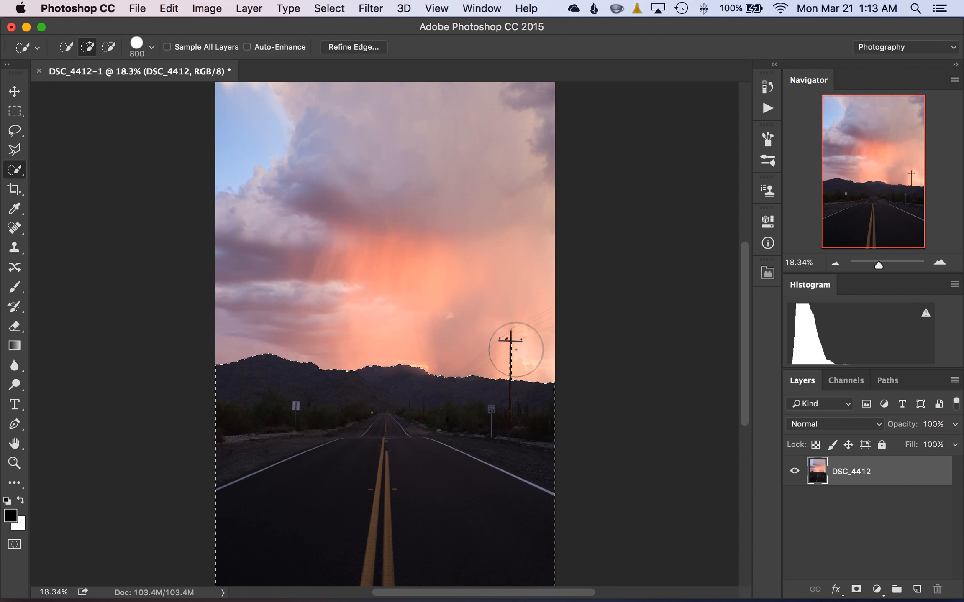
{"action": "key", "text": "super+d"}
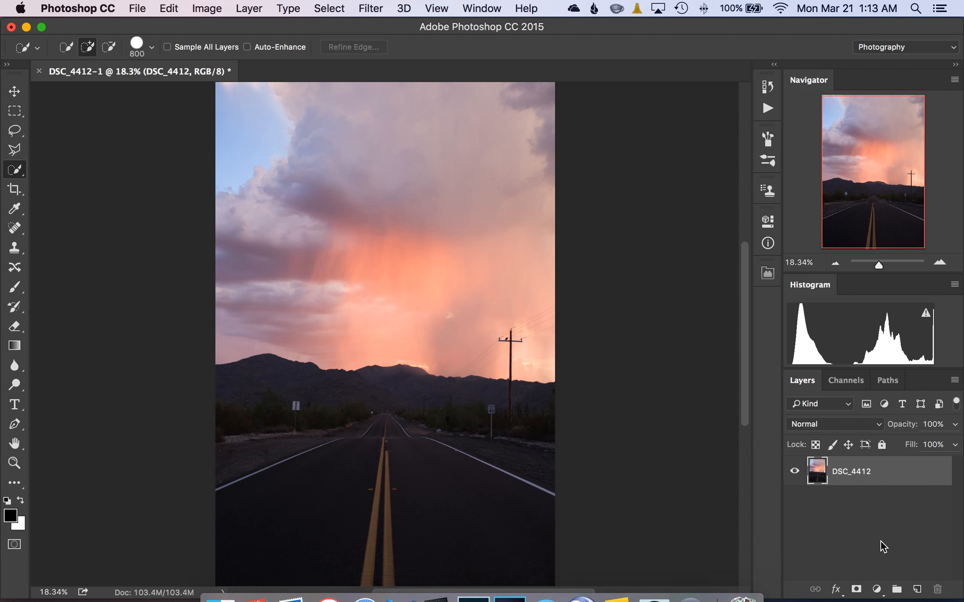
Add a Curves adjustment layer and darken the sky with the on-image adjustment, placing curve points near input 180/output 154 and input 146/output 112.
{"action": "left_click", "coordinate": [882, 592]}
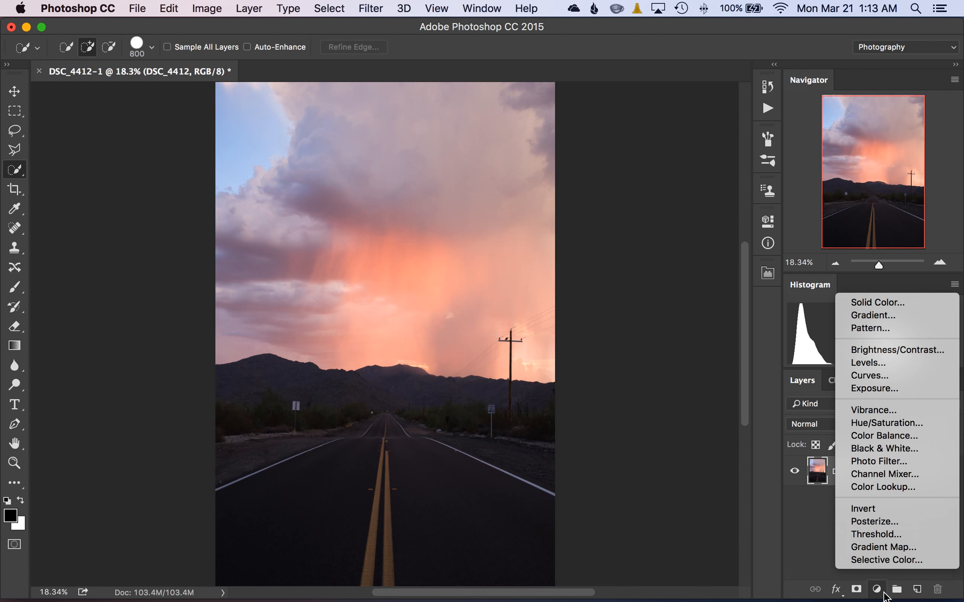
{"action": "left_click", "coordinate": [869, 375]}
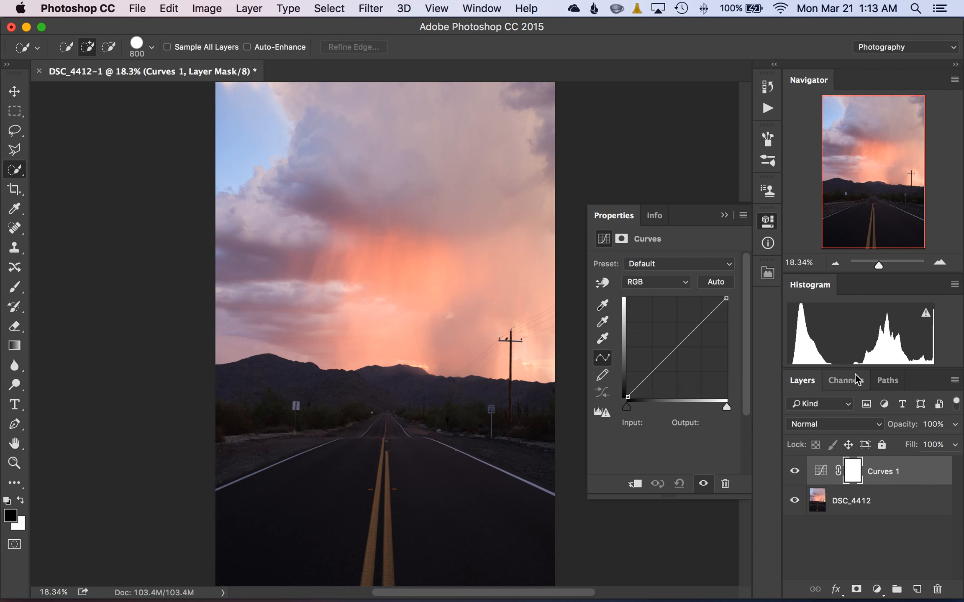
{"action": "left_click", "coordinate": [604, 286]}
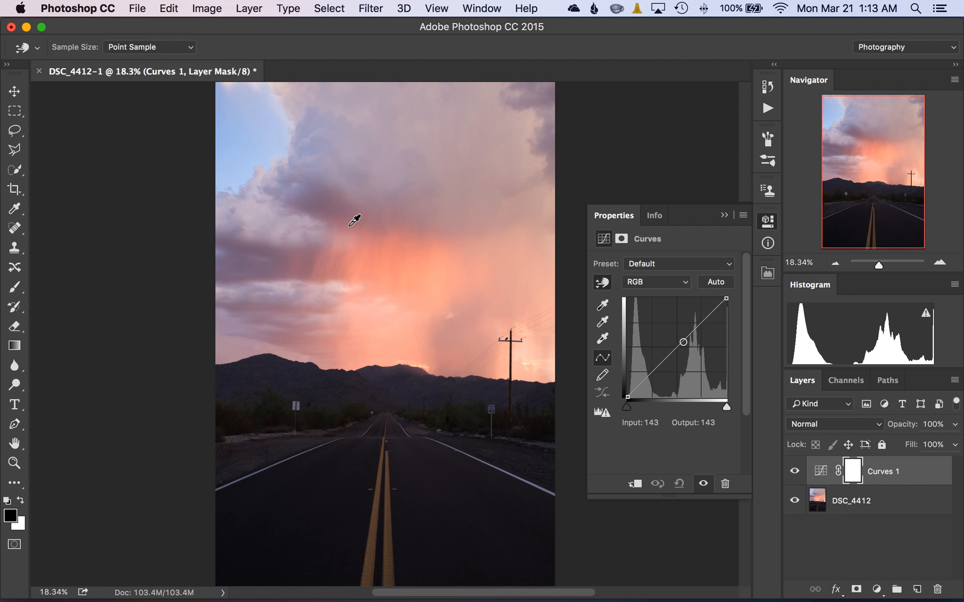
{"action": "left_click", "coordinate": [387, 256]}
{"action": "left_click_drag", "start_coordinate": [386, 257], "coordinate": [387, 275]}
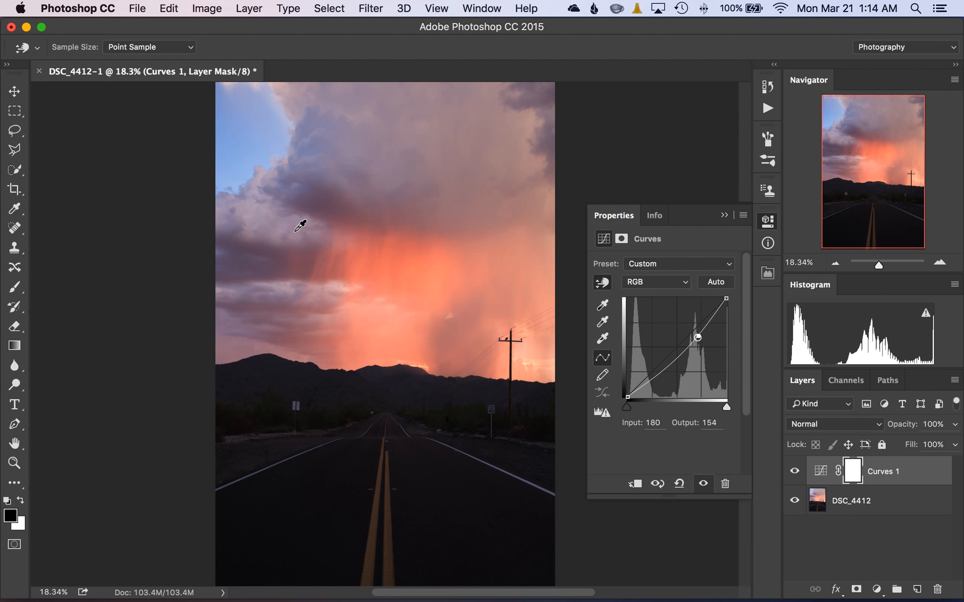
{"action": "left_click_drag", "start_coordinate": [290, 247], "coordinate": [291, 251]}
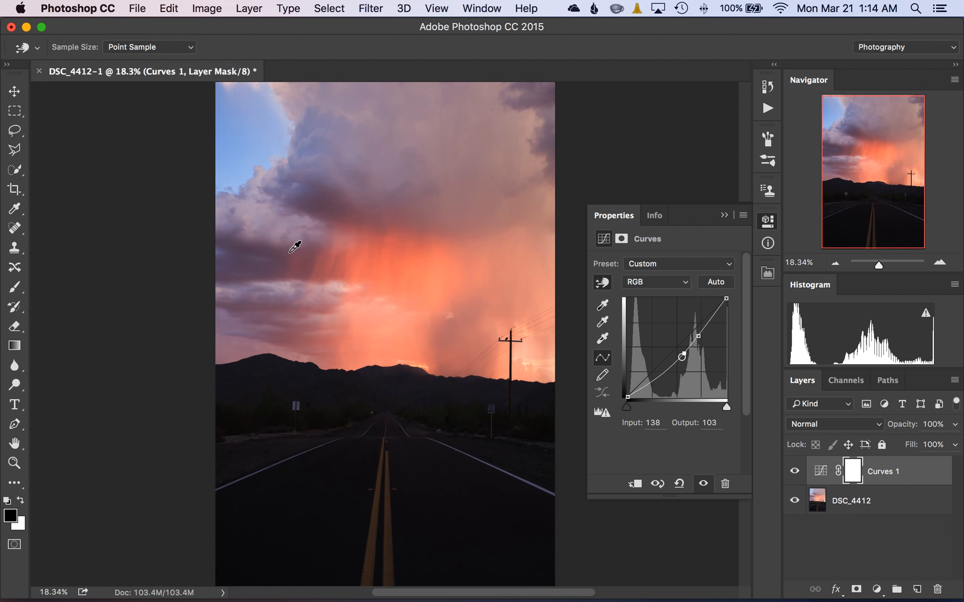
Compare the image with the previous state of the Curves adjustment and collapse its properties.
{"action": "left_click", "coordinate": [657, 485]}
{"action": "left_click", "coordinate": [656, 485]}
{"action": "left_click", "coordinate": [656, 485]}
{"action": "left_click", "coordinate": [724, 216]}
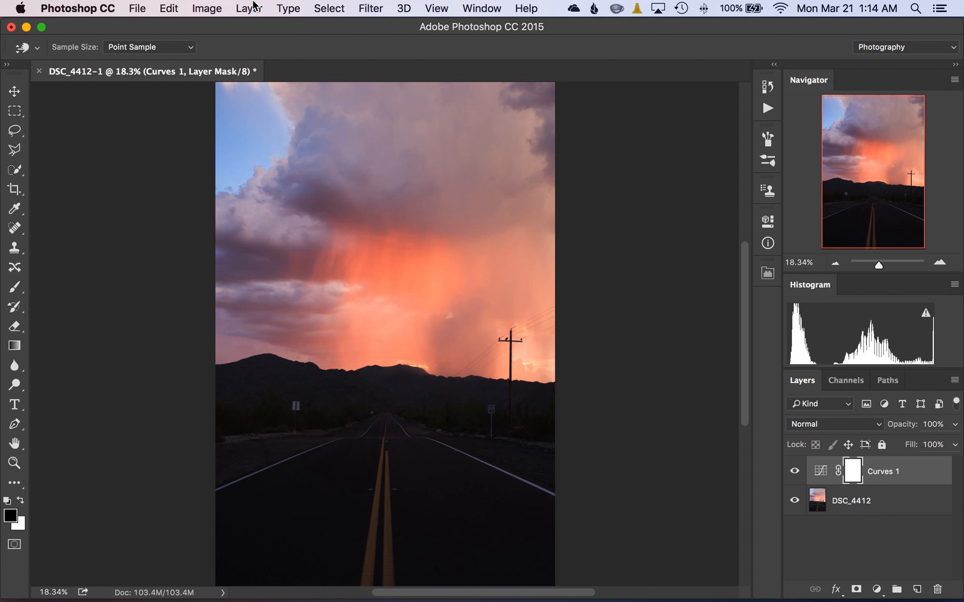
Apply the merged RGB image to the Curves 1 layer mask with Multiply blending at 100% opacity.
{"action": "left_click", "coordinate": [199, 12]}
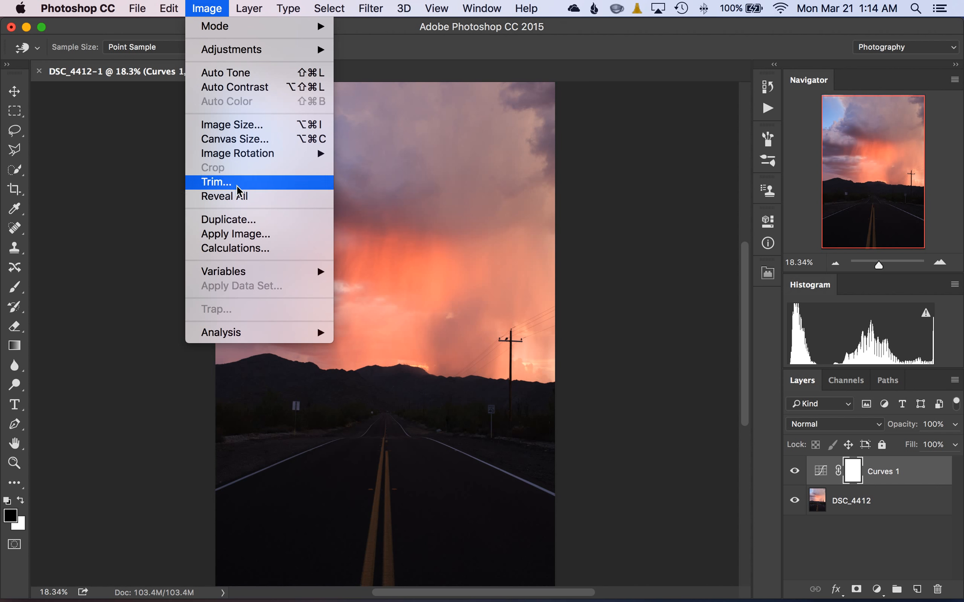
{"action": "left_click", "coordinate": [234, 234]}
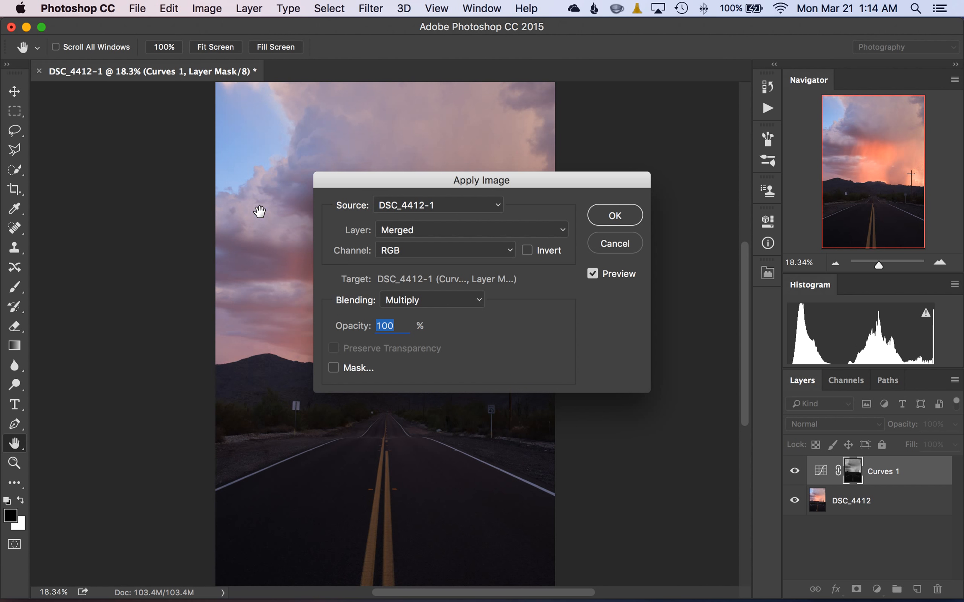
{"action": "left_click", "coordinate": [618, 216]}
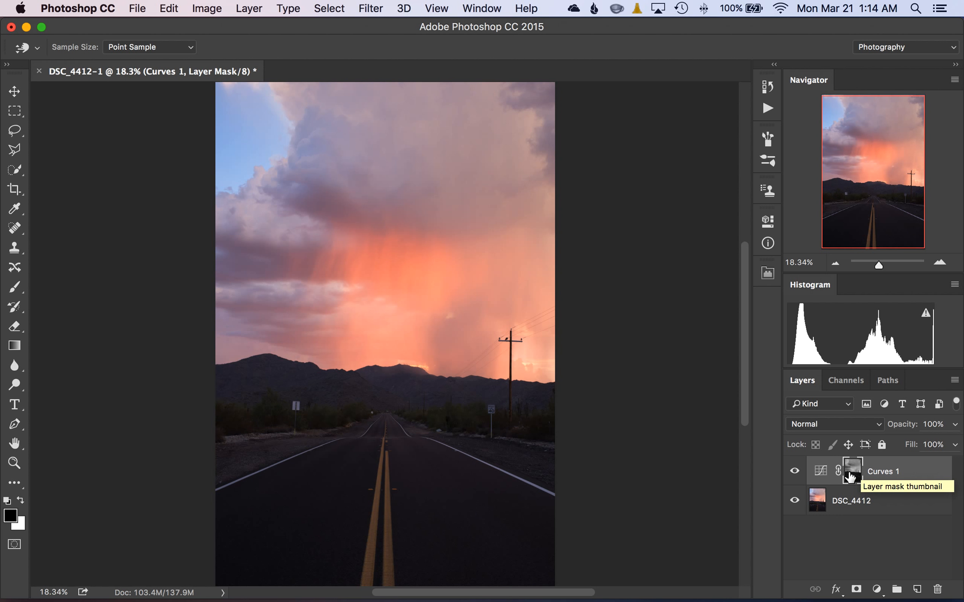
Inspect the Curves 1 mask on its own, and disable and re-enable it to compare its effect on the photo.
{"action": "left_click", "coordinate": [850, 474], "text": "alt"}
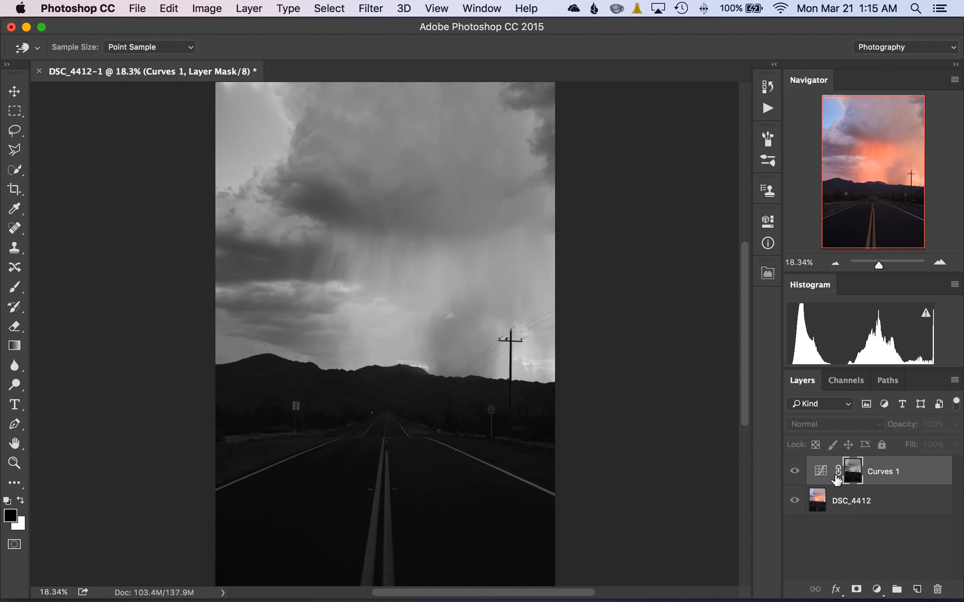
{"action": "left_click", "coordinate": [856, 473], "text": "alt"}
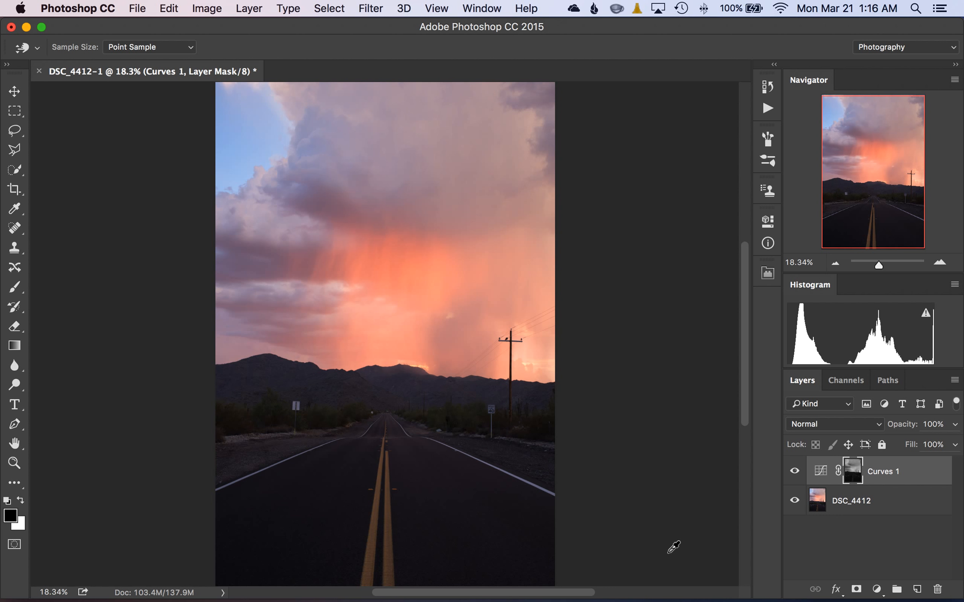
{"action": "left_click", "coordinate": [852, 473], "text": "shift"}
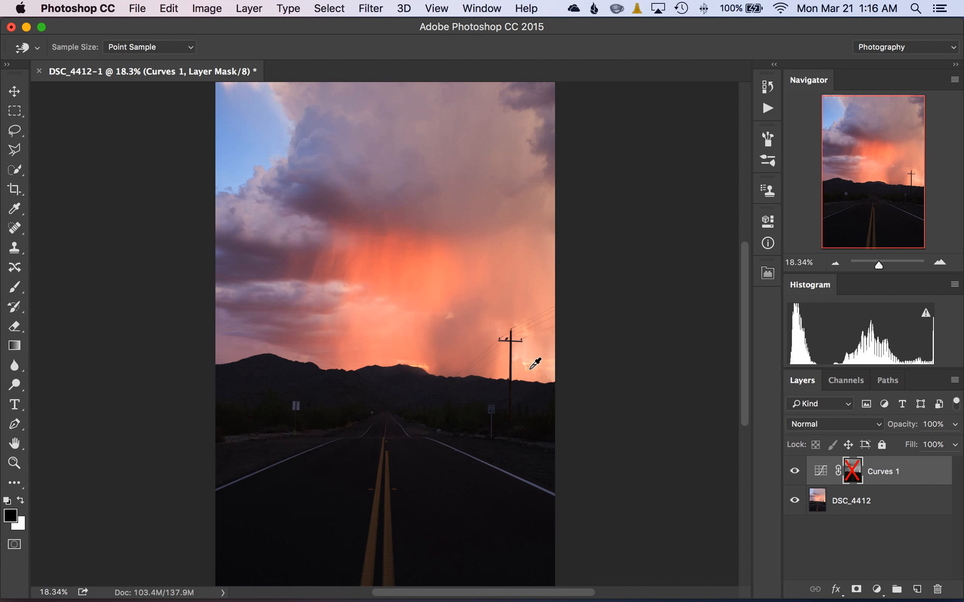
{"action": "left_click", "coordinate": [860, 477], "text": "shift"}
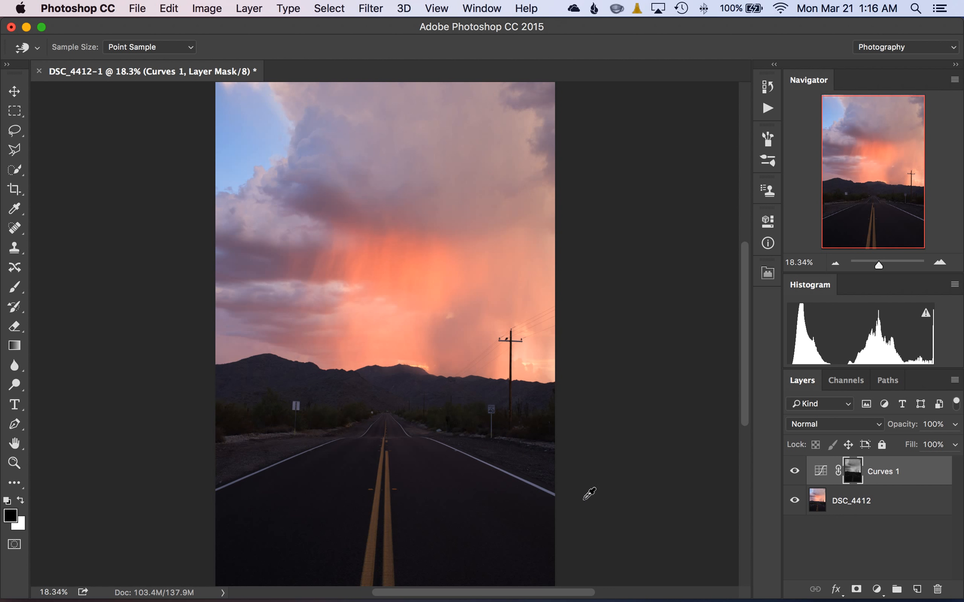
Display the Curves 1 mask and open Curves on it, raising the mid-gray cloud tone at input 105 to white.
{"action": "left_click", "coordinate": [852, 471]}
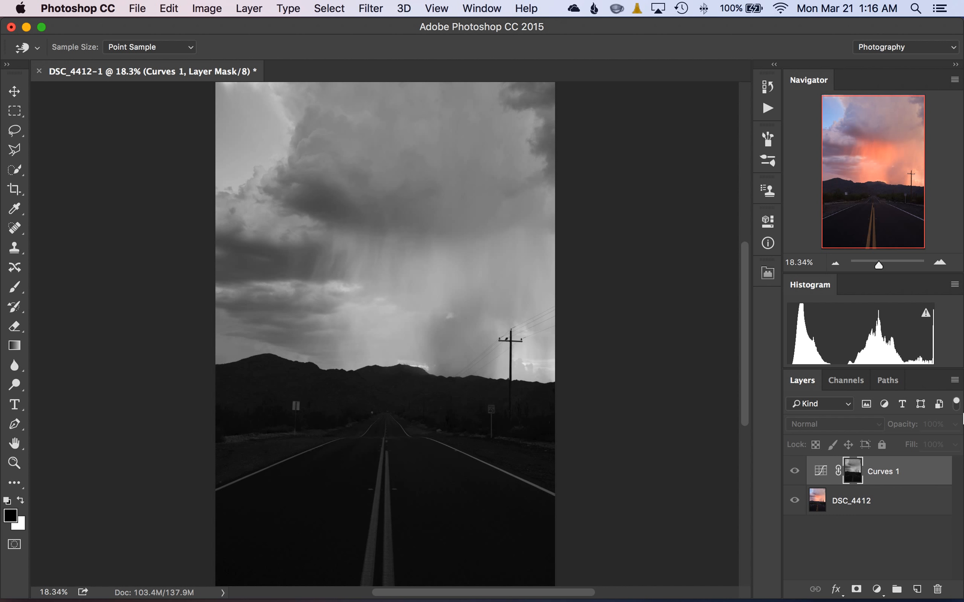
{"action": "key", "text": "super+m"}
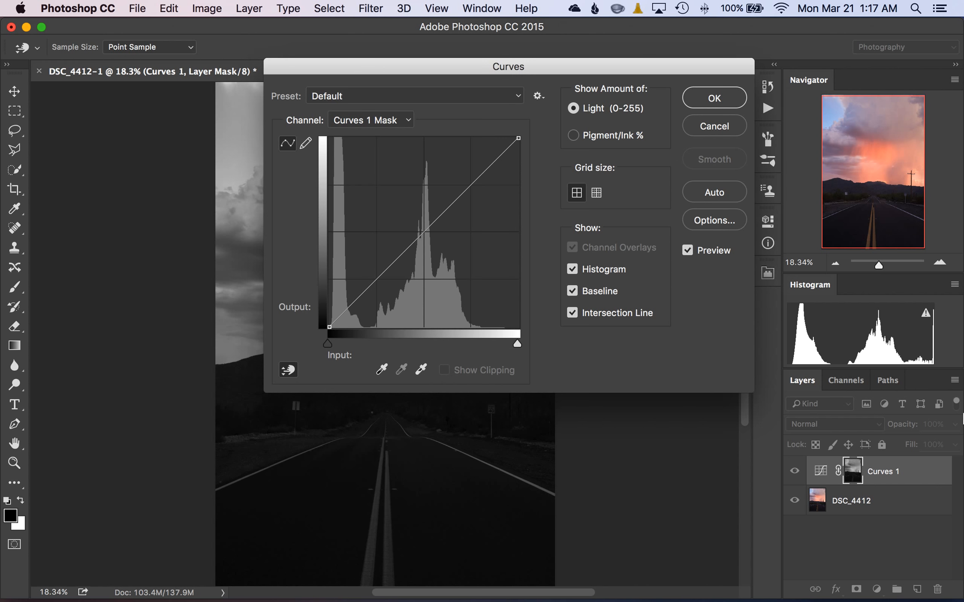
{"action": "left_click_drag", "start_coordinate": [383, 70], "coordinate": [695, 73]}
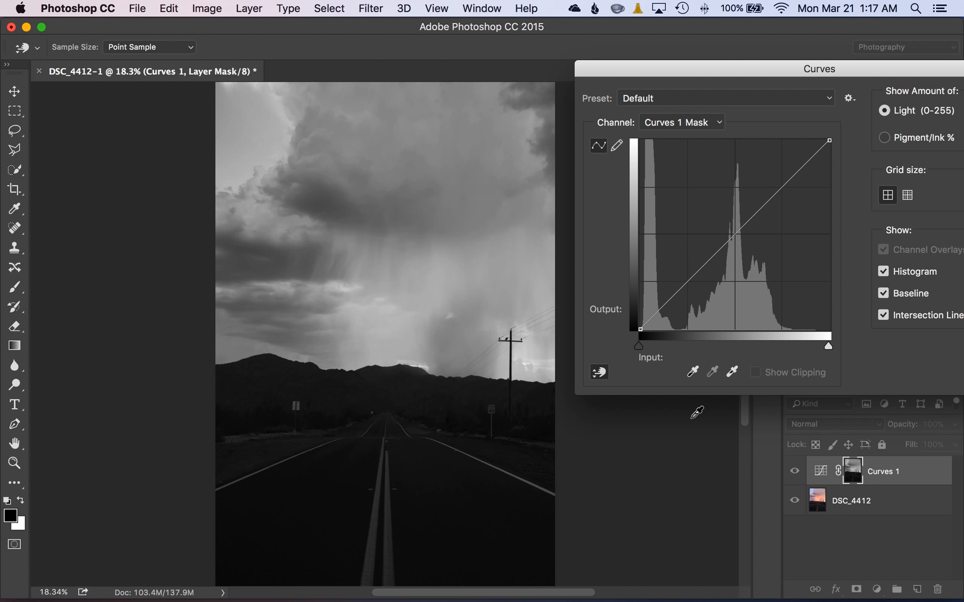
{"action": "left_click", "coordinate": [603, 374]}
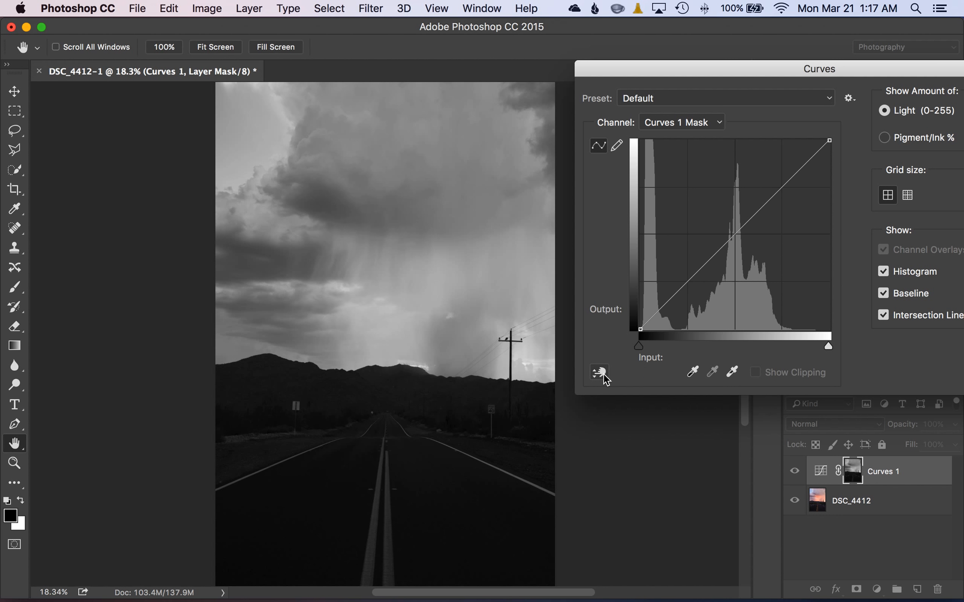
{"action": "left_click", "coordinate": [603, 373]}
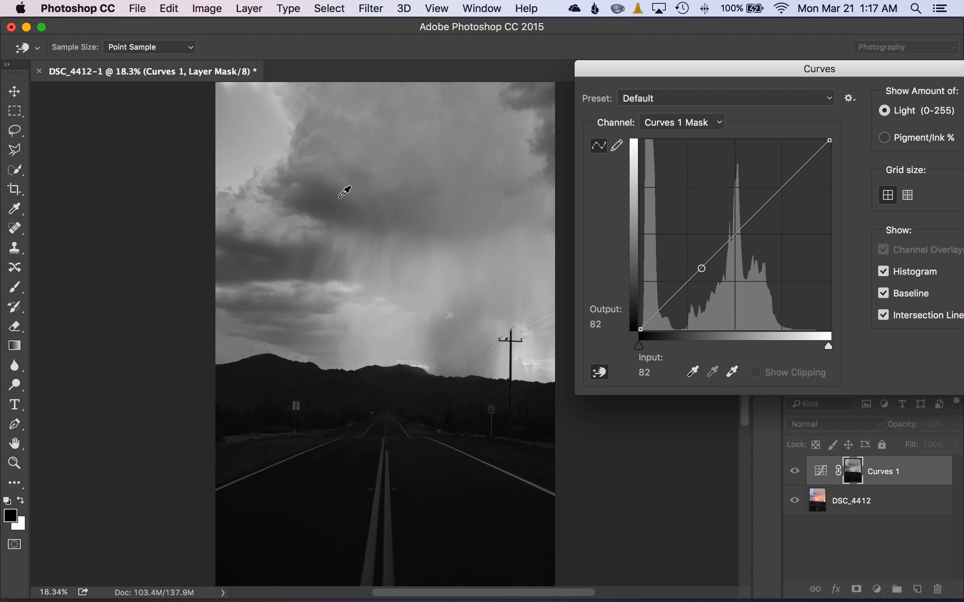
{"action": "left_click", "coordinate": [364, 182]}
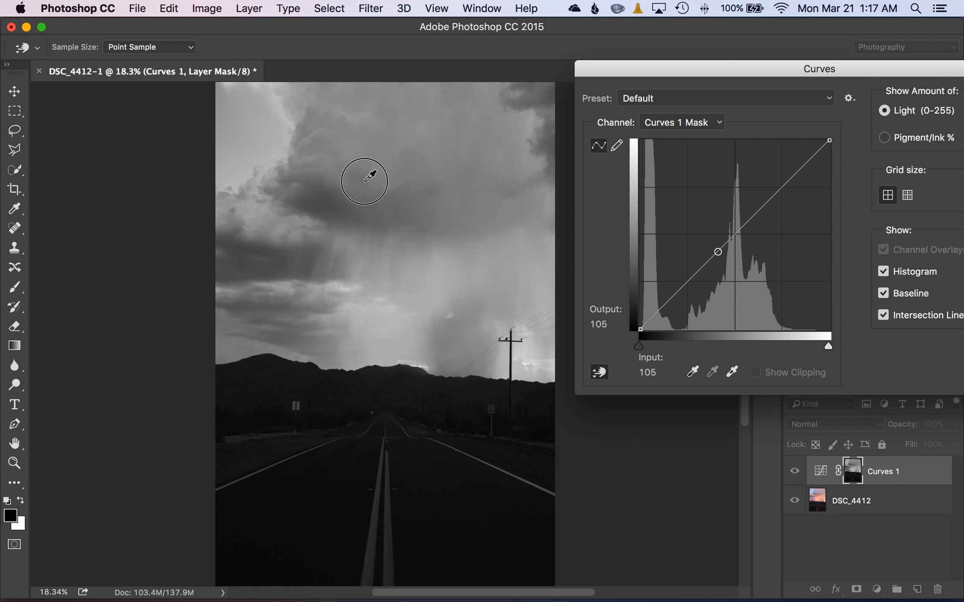
{"action": "left_click_drag", "start_coordinate": [364, 181], "coordinate": [365, 63]}
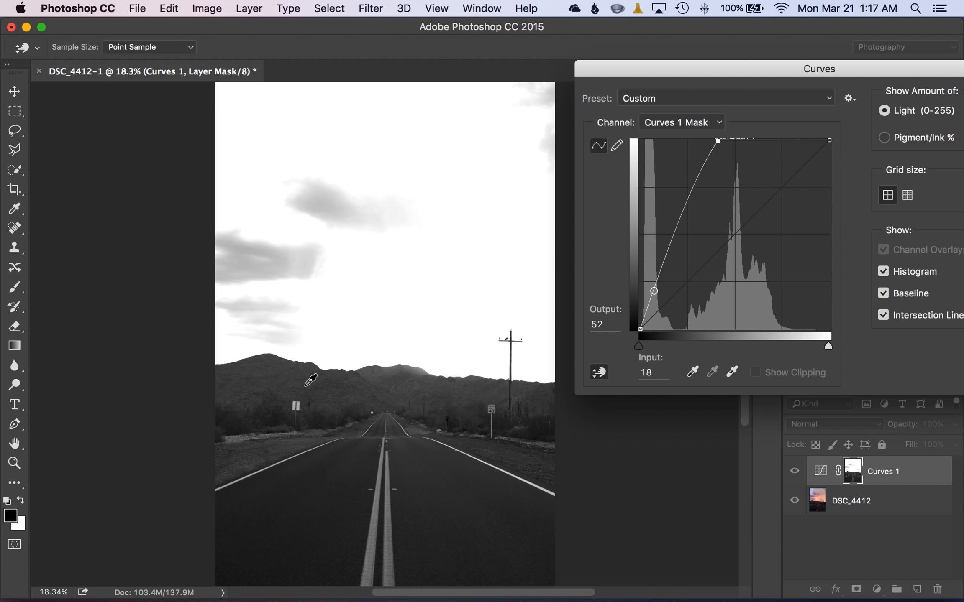
Lower the mask's mountain tones at input 18 to output 1 and apply the Curves change.
{"action": "left_click", "coordinate": [273, 372]}
{"action": "left_click_drag", "start_coordinate": [273, 372], "coordinate": [292, 408]}
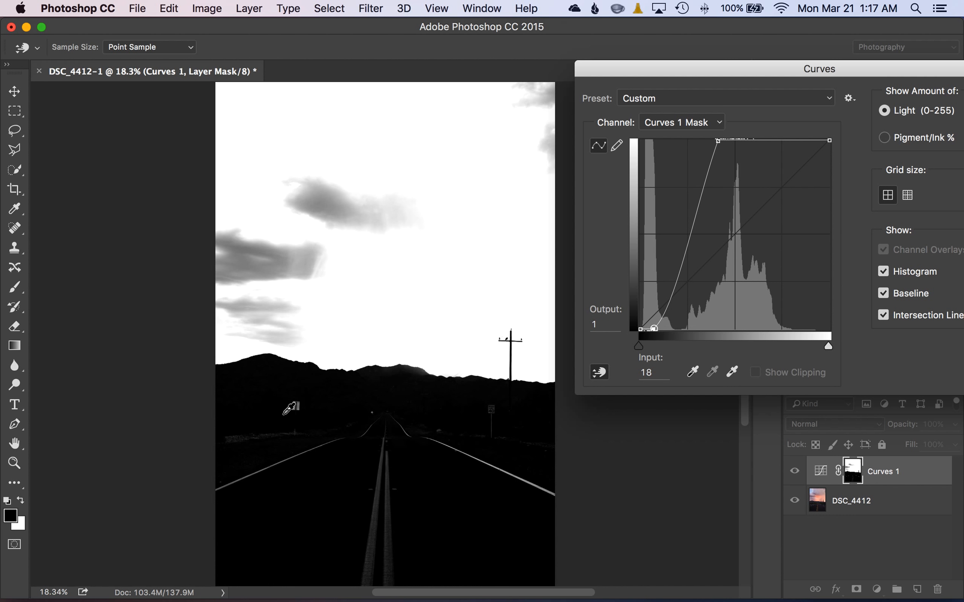
{"action": "left_click_drag", "start_coordinate": [623, 73], "coordinate": [296, 120]}
{"action": "left_click", "coordinate": [660, 148]}
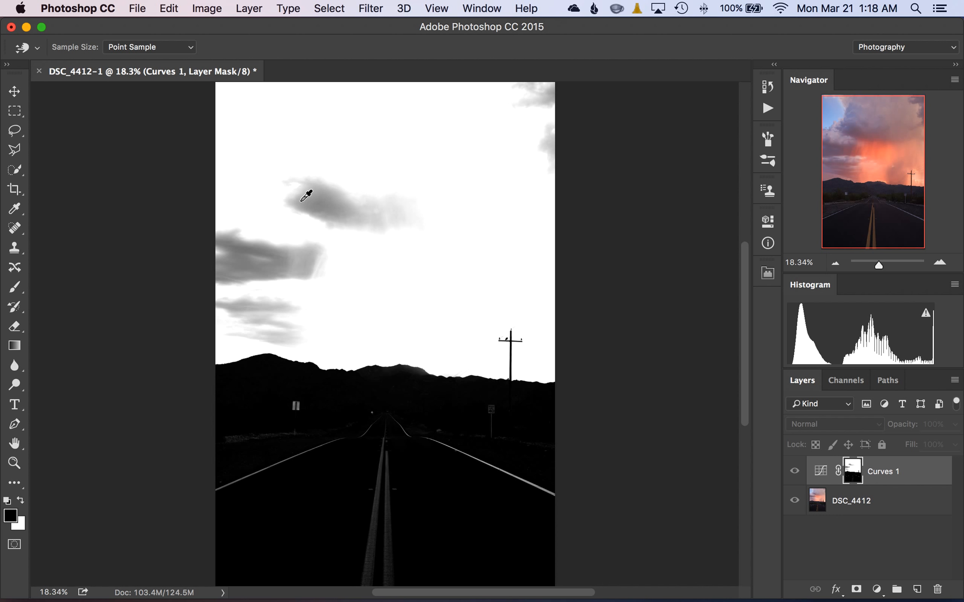
Marquee-select the upper-right part of the sky on the mask and fill it with the white background color.
{"action": "key", "text": "m"}
{"action": "left_click_drag", "start_coordinate": [352, 148], "coordinate": [656, 102]}
{"action": "left_click", "coordinate": [389, 242]}
{"action": "left_click_drag", "start_coordinate": [364, 232], "coordinate": [686, 134]}
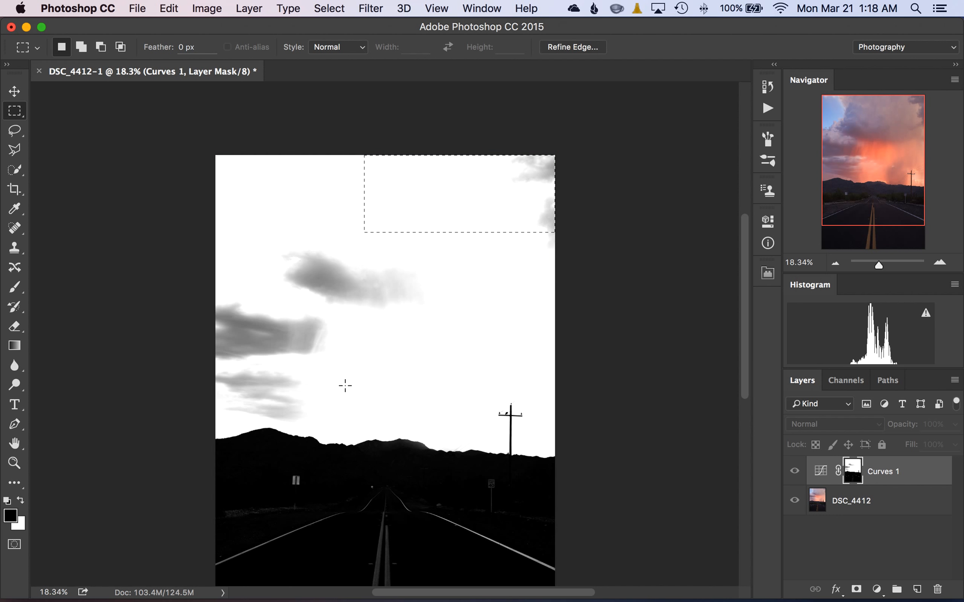
{"action": "scroll", "coordinate": [284, 393], "scroll_direction": "down", "scroll_amount": 3}
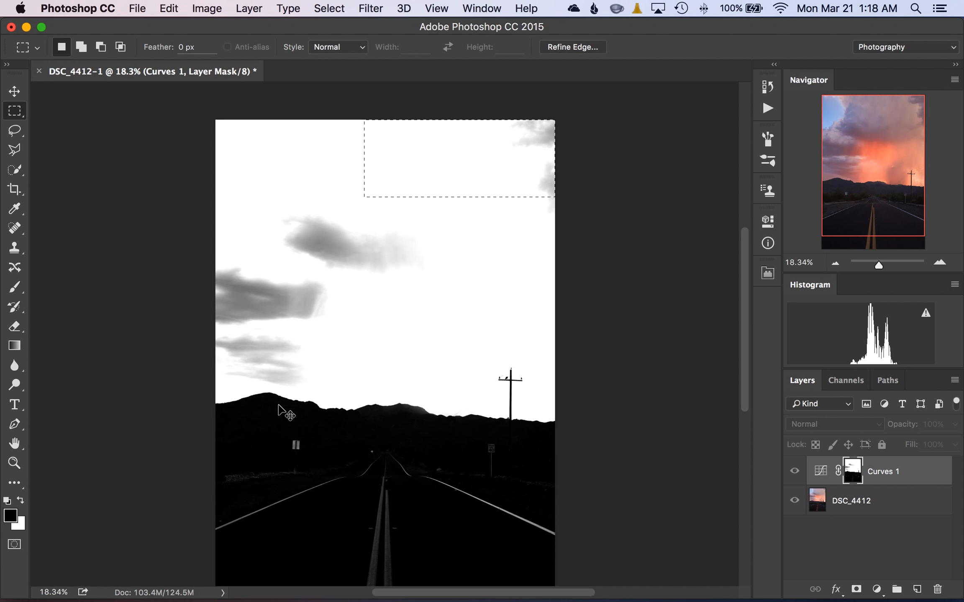
{"action": "key", "text": "super+BackSpace"}
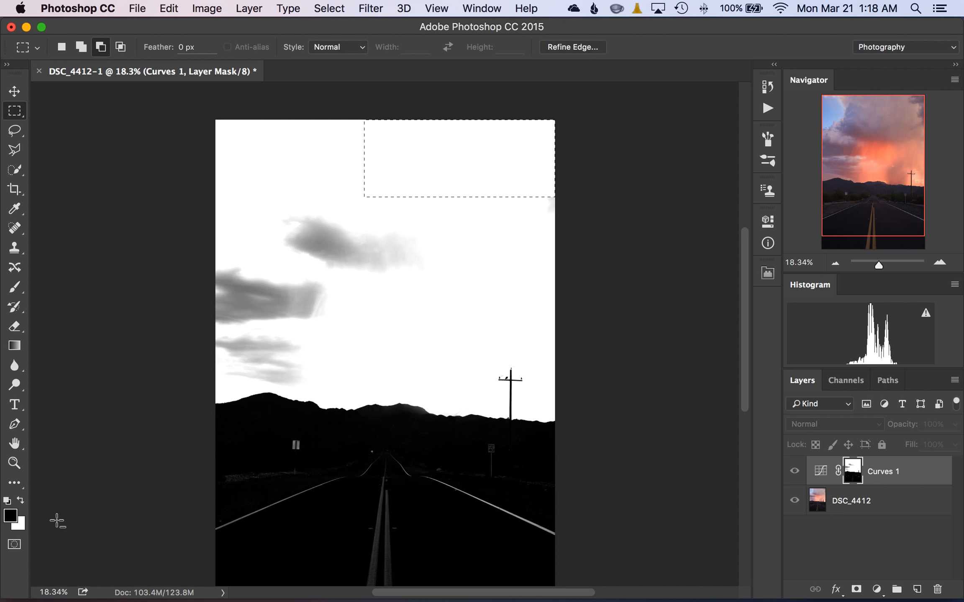
Fill the selected mask area with black, swap the foreground and background colors, and refill it with white.
{"action": "key", "text": "alt+BackSpace"}
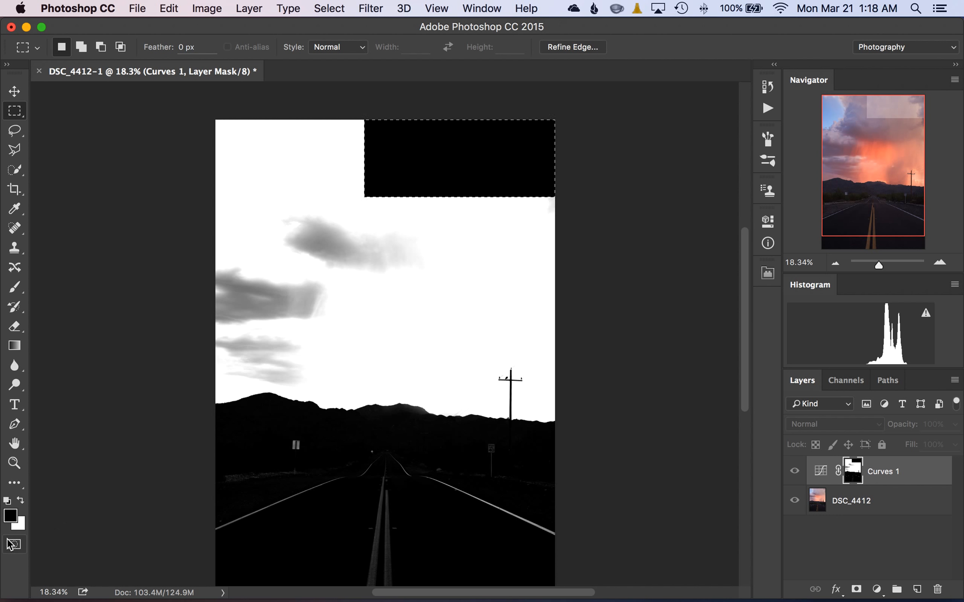
{"action": "left_click", "coordinate": [21, 501]}
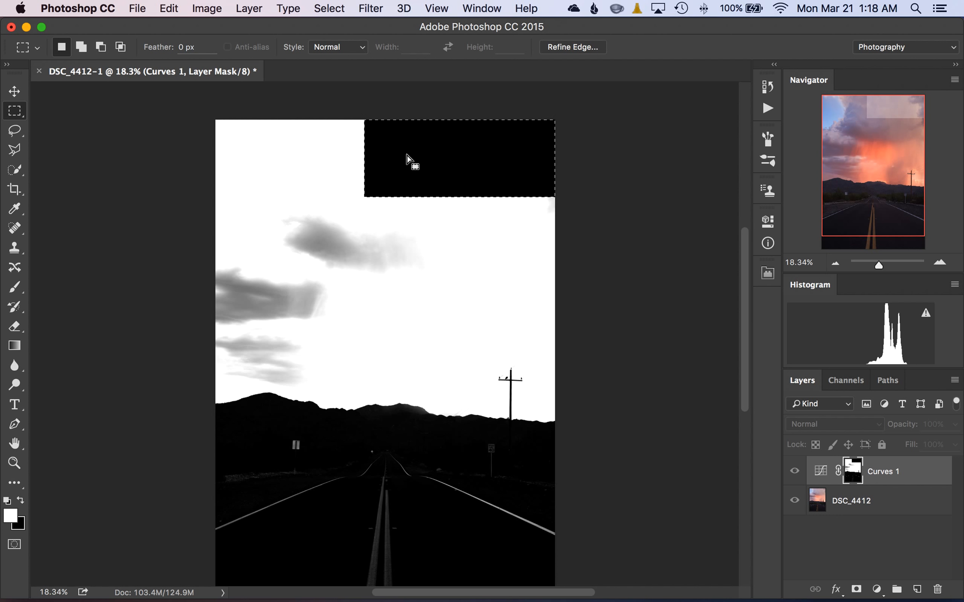
{"action": "key", "text": "alt+BackSpace"}
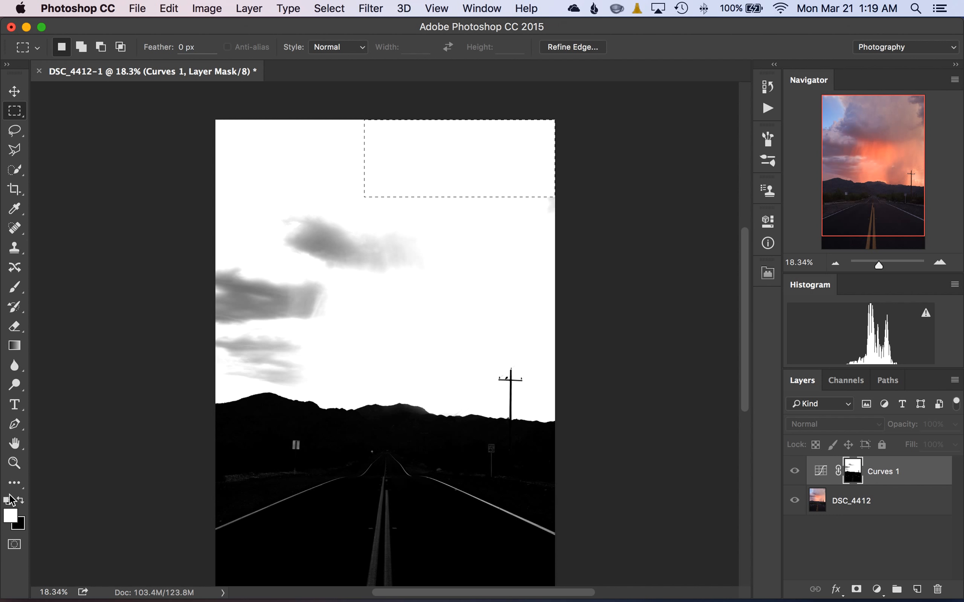
Clear the rectangular selection on the mask and switch to the Brush tool.
{"action": "key", "text": "super+d"}
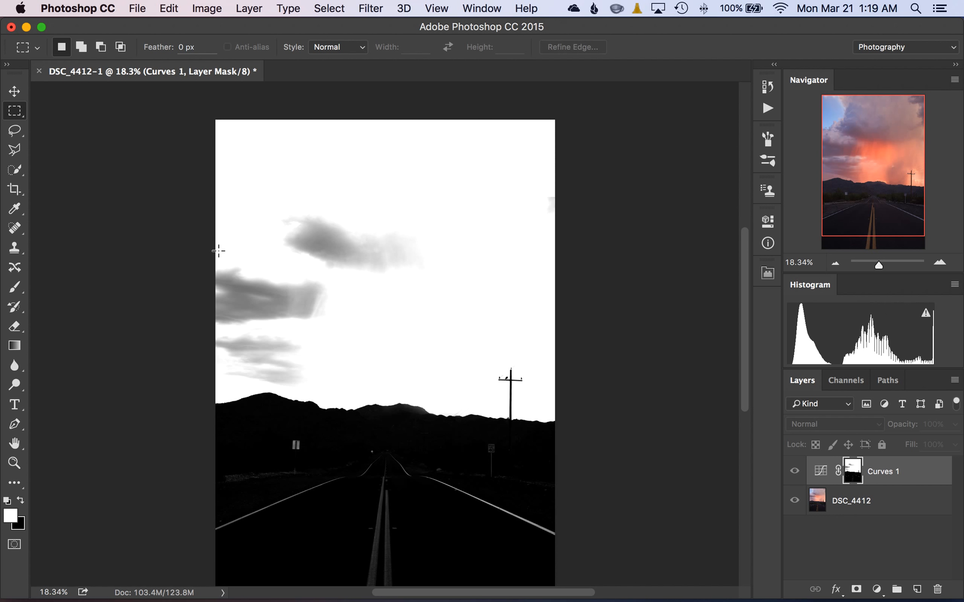
{"action": "key", "text": "b"}
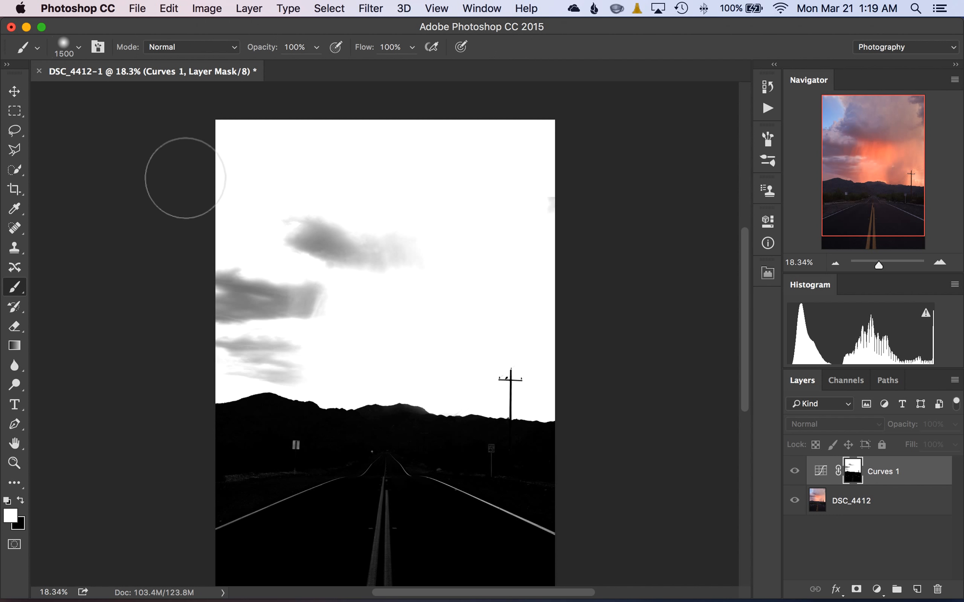
Paint the mask's upper gray cloud white, and whiten the remaining gray clouds with the brush in Overlay mode.
{"action": "left_click", "coordinate": [477, 268]}
{"action": "mouse_move", "coordinate": [477, 268]}
{"action": "left_mouse_down"}
{"action": "mouse_move", "coordinate": [331, 232]}
{"action": "mouse_move", "coordinate": [280, 199]}
{"action": "mouse_move", "coordinate": [334, 242]}
{"action": "mouse_move", "coordinate": [473, 290]}
{"action": "mouse_move", "coordinate": [354, 241]}
{"action": "mouse_move", "coordinate": [286, 171]}
{"action": "left_mouse_up"}
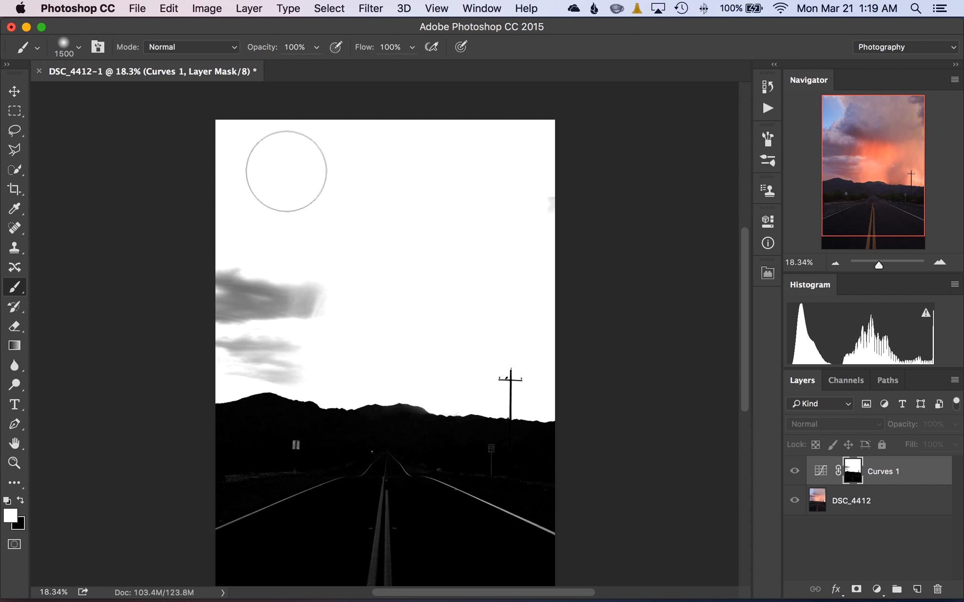
{"action": "left_click", "coordinate": [232, 50]}
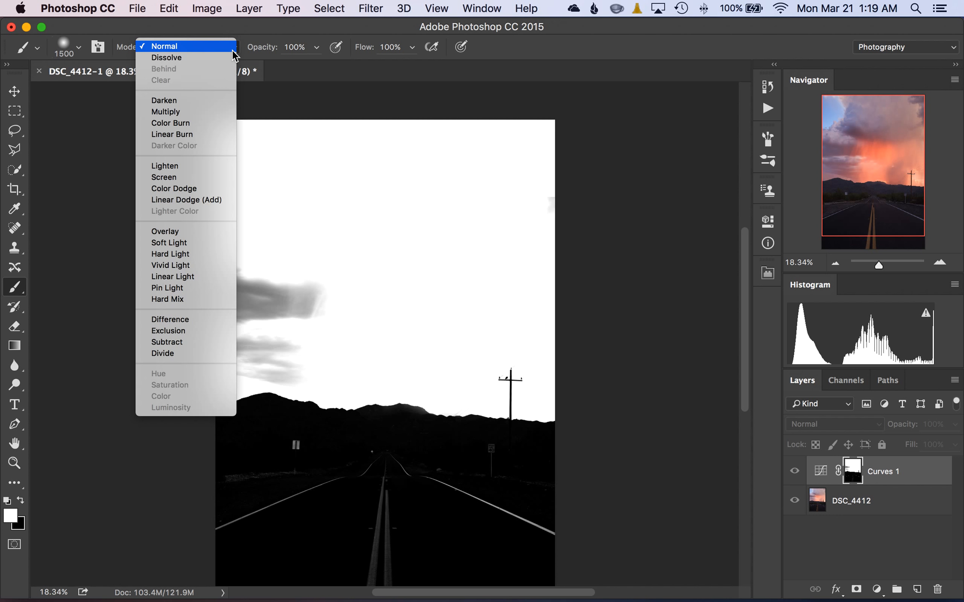
{"action": "left_click", "coordinate": [184, 231]}
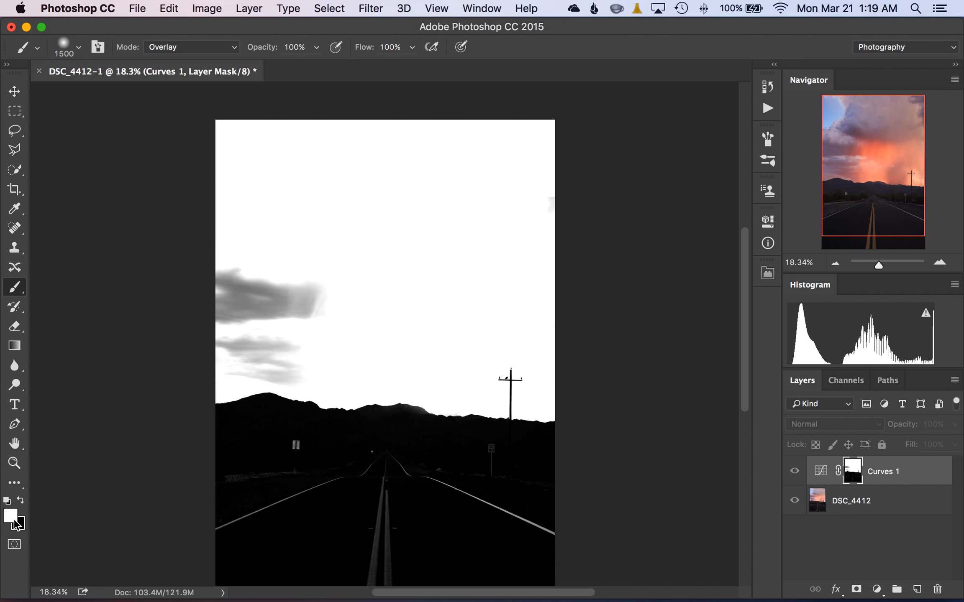
{"action": "mouse_move", "coordinate": [390, 216]}
{"action": "left_mouse_down"}
{"action": "mouse_move", "coordinate": [495, 237]}
{"action": "mouse_move", "coordinate": [453, 182]}
{"action": "mouse_move", "coordinate": [421, 185]}
{"action": "mouse_move", "coordinate": [266, 136]}
{"action": "mouse_move", "coordinate": [323, 162]}
{"action": "mouse_move", "coordinate": [441, 150]}
{"action": "mouse_move", "coordinate": [382, 161]}
{"action": "left_mouse_up"}
{"action": "mouse_move", "coordinate": [391, 260]}
{"action": "left_mouse_down"}
{"action": "mouse_move", "coordinate": [396, 285]}
{"action": "mouse_move", "coordinate": [379, 306]}
{"action": "mouse_move", "coordinate": [327, 316]}
{"action": "mouse_move", "coordinate": [225, 309]}
{"action": "mouse_move", "coordinate": [211, 292]}
{"action": "mouse_move", "coordinate": [240, 284]}
{"action": "mouse_move", "coordinate": [350, 306]}
{"action": "mouse_move", "coordinate": [441, 286]}
{"action": "left_mouse_up"}
{"action": "mouse_move", "coordinate": [294, 346]}
{"action": "left_mouse_down"}
{"action": "mouse_move", "coordinate": [196, 317]}
{"action": "mouse_move", "coordinate": [240, 303]}
{"action": "left_mouse_up"}
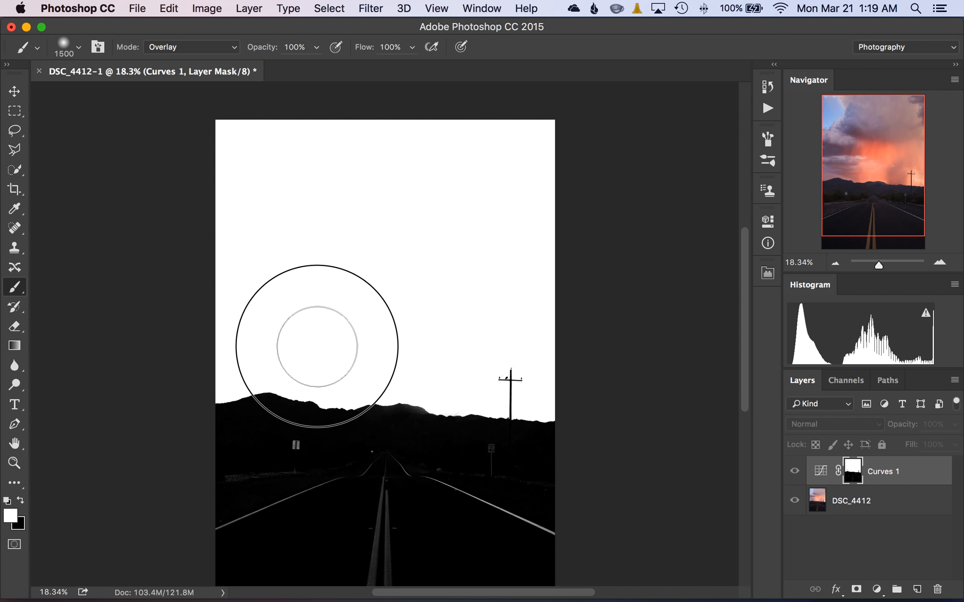
Swap to black and paint over the mask's road and mountains in Overlay mode to blacken the light lines and signs.
{"action": "scroll", "coordinate": [264, 423], "scroll_direction": "down", "scroll_amount": 5}
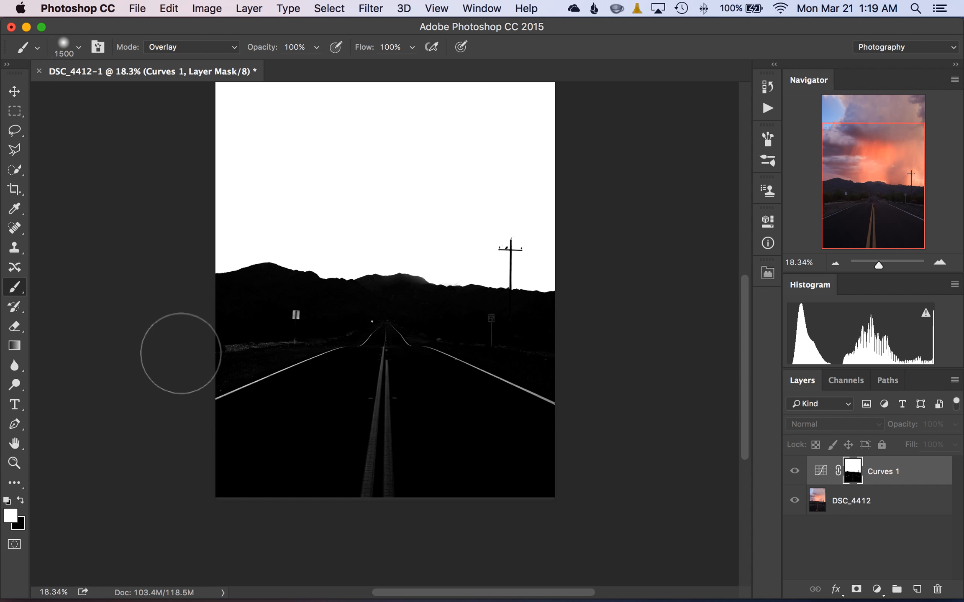
{"action": "key", "text": "x"}
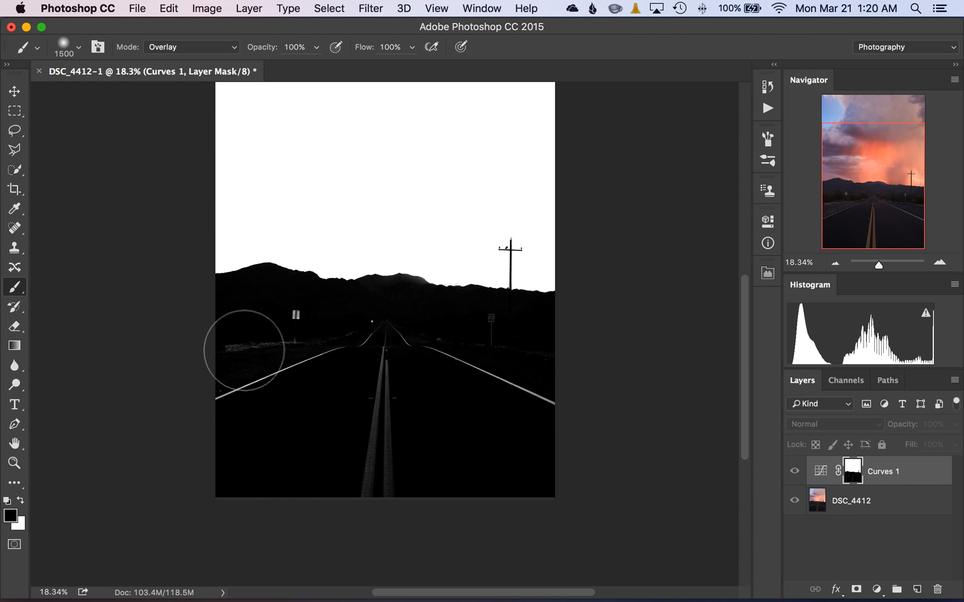
{"action": "left_click", "coordinate": [364, 324]}
{"action": "mouse_move", "coordinate": [62, 351]}
{"action": "left_mouse_down"}
{"action": "mouse_move", "coordinate": [555, 393]}
{"action": "mouse_move", "coordinate": [307, 447]}
{"action": "mouse_move", "coordinate": [347, 465]}
{"action": "mouse_move", "coordinate": [364, 449]}
{"action": "mouse_move", "coordinate": [374, 470]}
{"action": "mouse_move", "coordinate": [403, 451]}
{"action": "mouse_move", "coordinate": [389, 456]}
{"action": "left_mouse_up"}
{"action": "mouse_move", "coordinate": [280, 349]}
{"action": "left_mouse_down"}
{"action": "mouse_move", "coordinate": [363, 353]}
{"action": "mouse_move", "coordinate": [324, 385]}
{"action": "mouse_move", "coordinate": [332, 348]}
{"action": "mouse_move", "coordinate": [296, 361]}
{"action": "mouse_move", "coordinate": [379, 358]}
{"action": "mouse_move", "coordinate": [296, 383]}
{"action": "mouse_move", "coordinate": [458, 327]}
{"action": "mouse_move", "coordinate": [601, 349]}
{"action": "mouse_move", "coordinate": [411, 336]}
{"action": "left_mouse_up"}
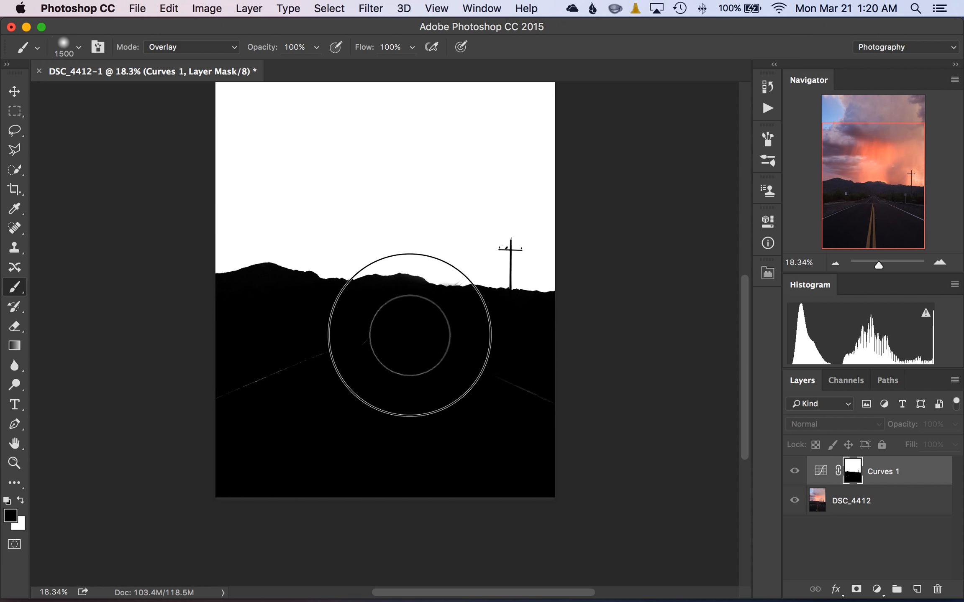
{"action": "mouse_move", "coordinate": [536, 338]}
{"action": "left_mouse_down"}
{"action": "mouse_move", "coordinate": [248, 345]}
{"action": "mouse_move", "coordinate": [279, 383]}
{"action": "mouse_move", "coordinate": [259, 384]}
{"action": "left_mouse_up"}
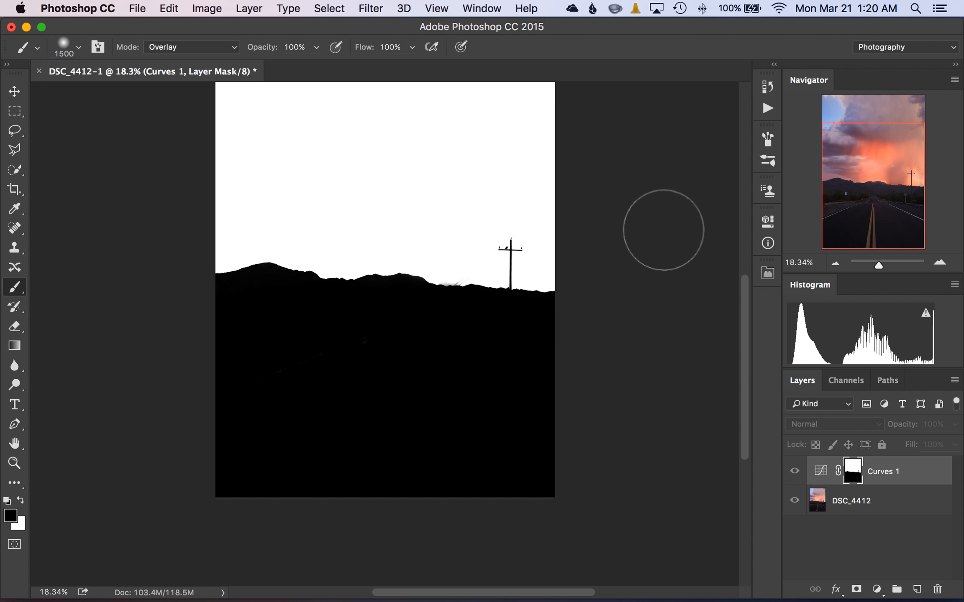
Swap to white and paint in Overlay mode over the gray smudge along the ridge beside the utility pole.
{"action": "key", "text": "z"}
{"action": "left_click_drag", "start_coordinate": [394, 258], "coordinate": [477, 339]}
{"action": "left_click_drag", "start_coordinate": [589, 381], "coordinate": [344, 320]}
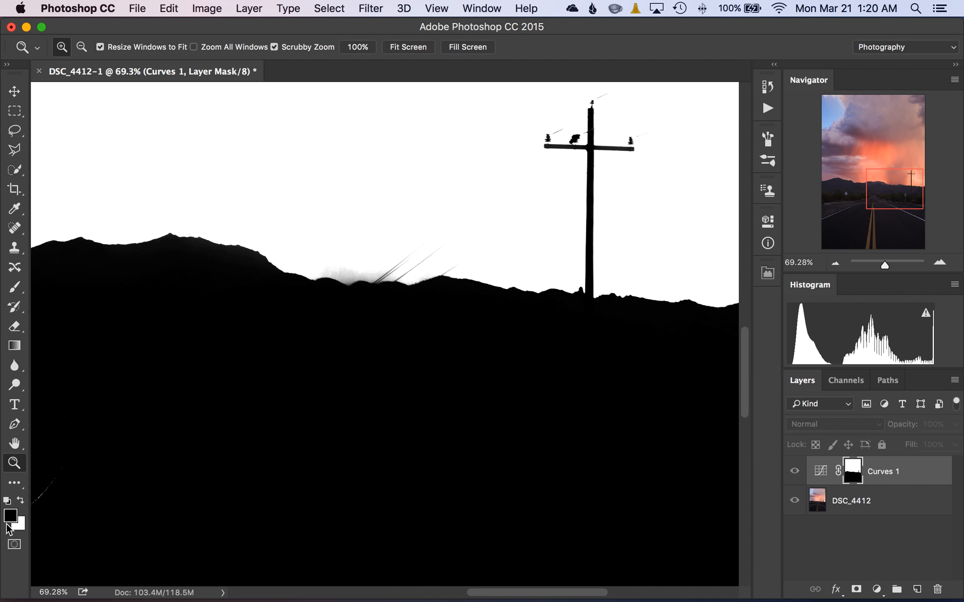
{"action": "key", "text": "b"}
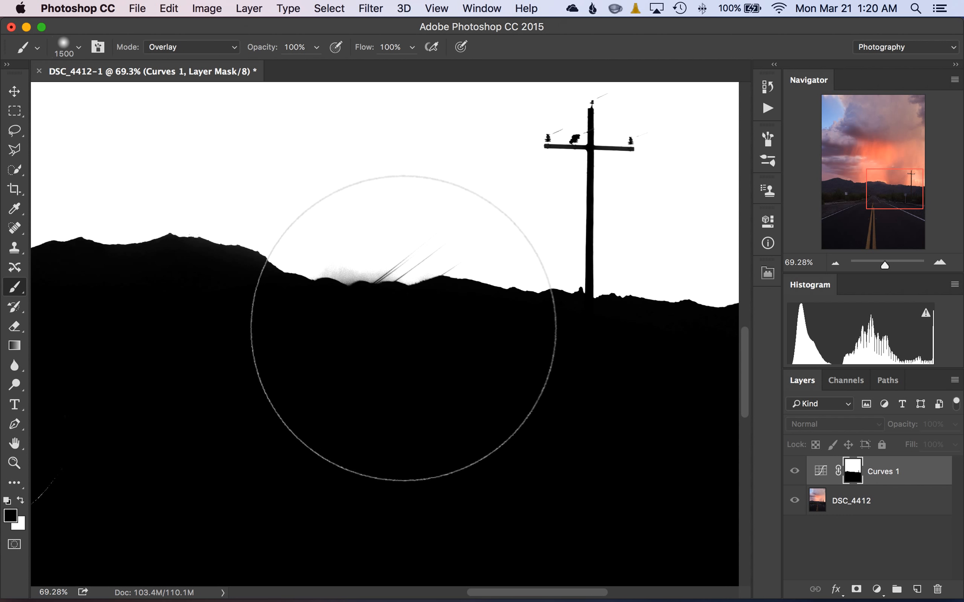
{"action": "key", "text": "x"}
{"action": "left_click_drag", "start_coordinate": [402, 326], "coordinate": [400, 321]}
{"action": "left_click", "coordinate": [400, 321]}
{"action": "left_click", "coordinate": [401, 321]}
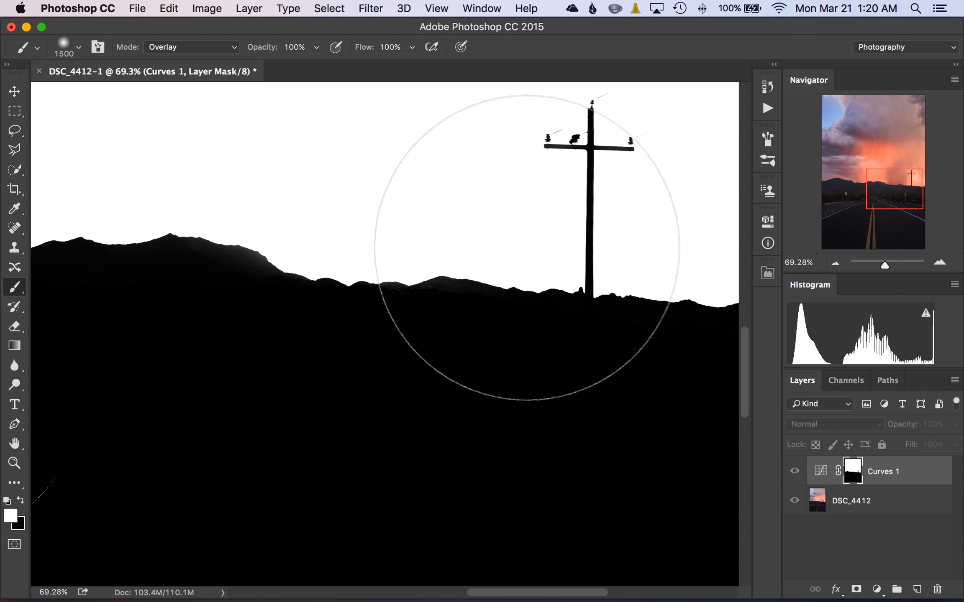
Try overpainting the ridge and pole edges with white and black in Overlay mode, and reduce the brush size to 900.
{"action": "mouse_move", "coordinate": [347, 280]}
{"action": "left_mouse_down"}
{"action": "mouse_move", "coordinate": [576, 129]}
{"action": "mouse_move", "coordinate": [539, 197]}
{"action": "mouse_move", "coordinate": [0, 344]}
{"action": "mouse_move", "coordinate": [7, 350]}
{"action": "left_mouse_up"}
{"action": "key", "text": "x"}
{"action": "mouse_move", "coordinate": [305, 302]}
{"action": "left_mouse_down"}
{"action": "mouse_move", "coordinate": [448, 305]}
{"action": "mouse_move", "coordinate": [388, 303]}
{"action": "mouse_move", "coordinate": [303, 273]}
{"action": "left_mouse_up"}
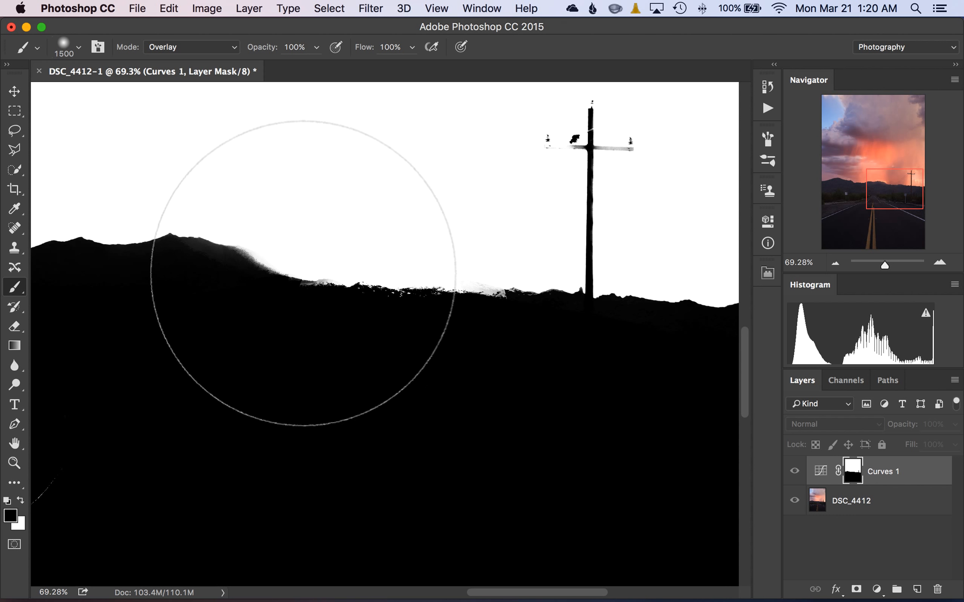
{"action": "left_click", "coordinate": [285, 226]}
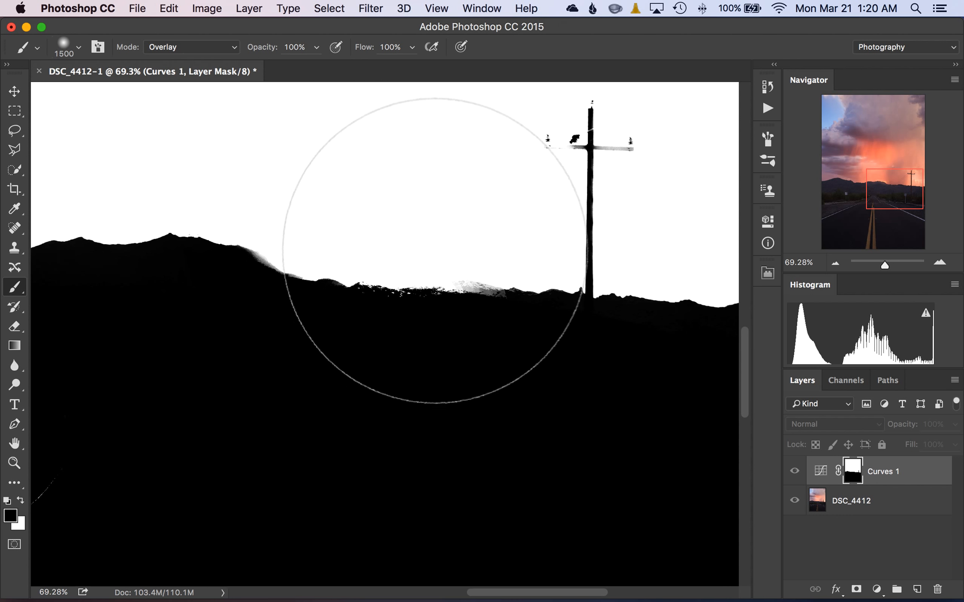
{"action": "mouse_move", "coordinate": [458, 257]}
{"action": "left_mouse_down"}
{"action": "mouse_move", "coordinate": [487, 263]}
{"action": "mouse_move", "coordinate": [232, 252]}
{"action": "mouse_move", "coordinate": [170, 234]}
{"action": "mouse_move", "coordinate": [441, 269]}
{"action": "mouse_move", "coordinate": [441, 309]}
{"action": "left_mouse_up"}
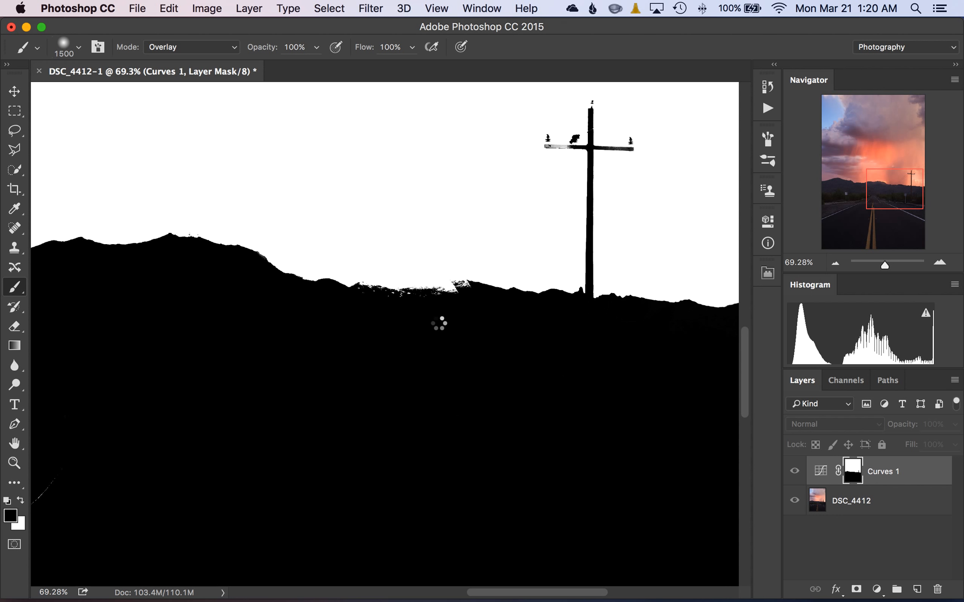
{"action": "key", "text": "bracketleft"}
{"action": "key", "text": "bracketleft"}
{"action": "key", "text": "bracketleft"}
{"action": "key", "text": "bracketleft"}
{"action": "key", "text": "bracketleft"}
{"action": "key", "text": "bracketleft"}
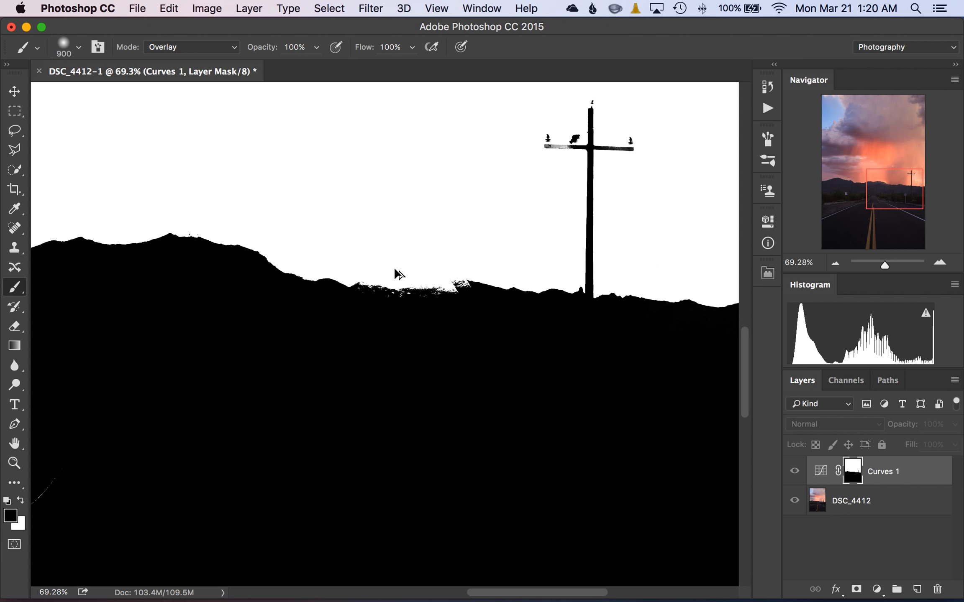
Undo the excess Overlay strokes along the ridge and utility pole by stepping through the mask's history.
{"action": "key", "text": "alt+super+z"}
{"action": "key", "text": "alt+super+z"}
{"action": "key", "text": "alt+super+z"}
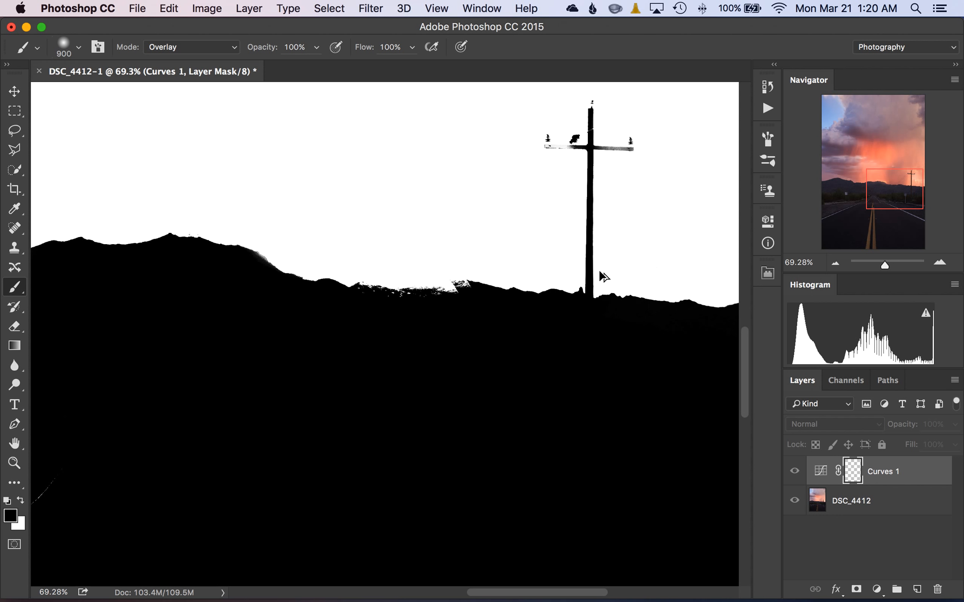
{"action": "key", "text": "alt+super+z"}
{"action": "key", "text": "alt+super+z"}
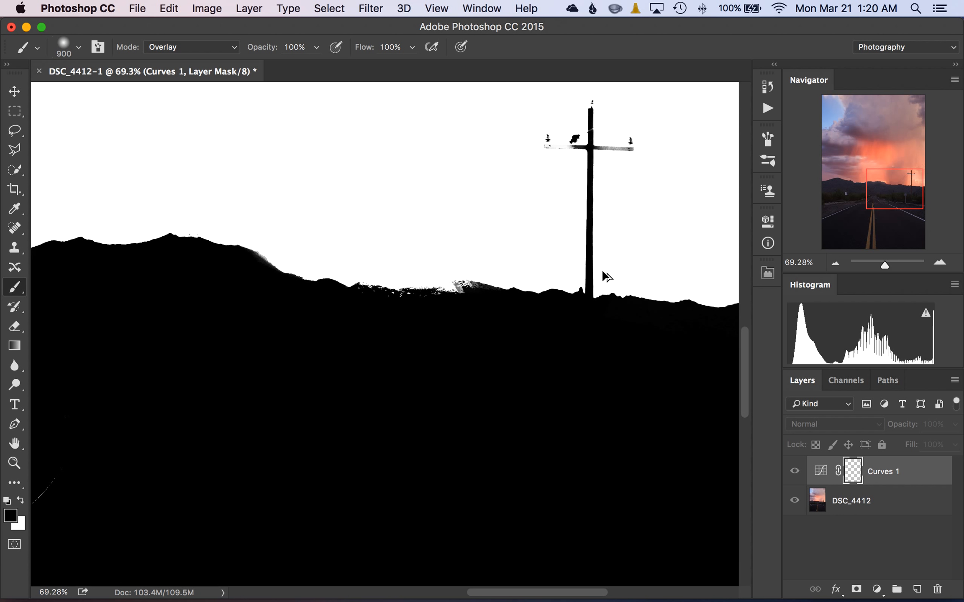
{"action": "key", "text": "alt+super+z"}
{"action": "key", "text": "alt+super+z"}
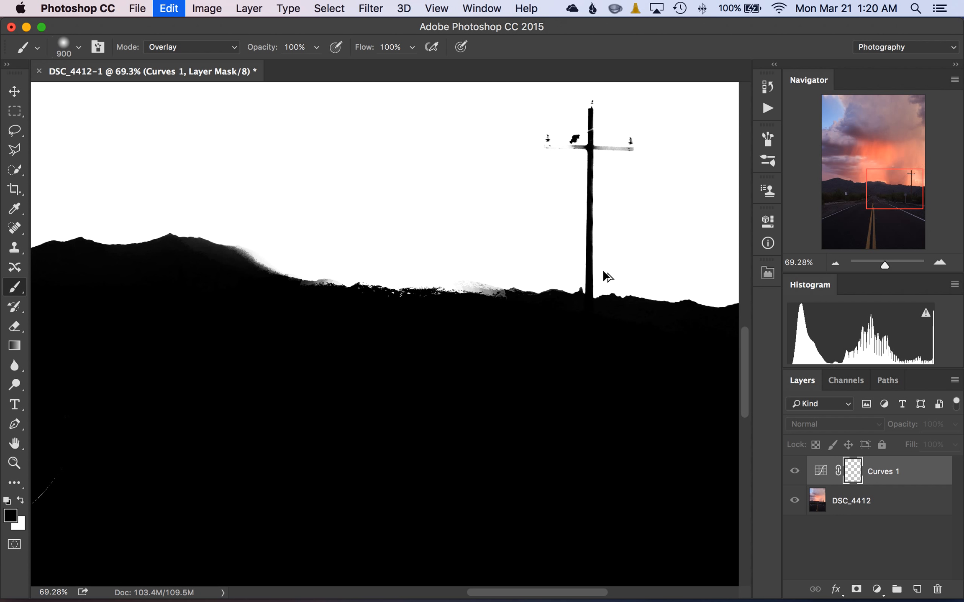
{"action": "key", "text": "shift+super+z"}
{"action": "key", "text": "shift+super+z"}
{"action": "key", "text": "shift+super+z"}
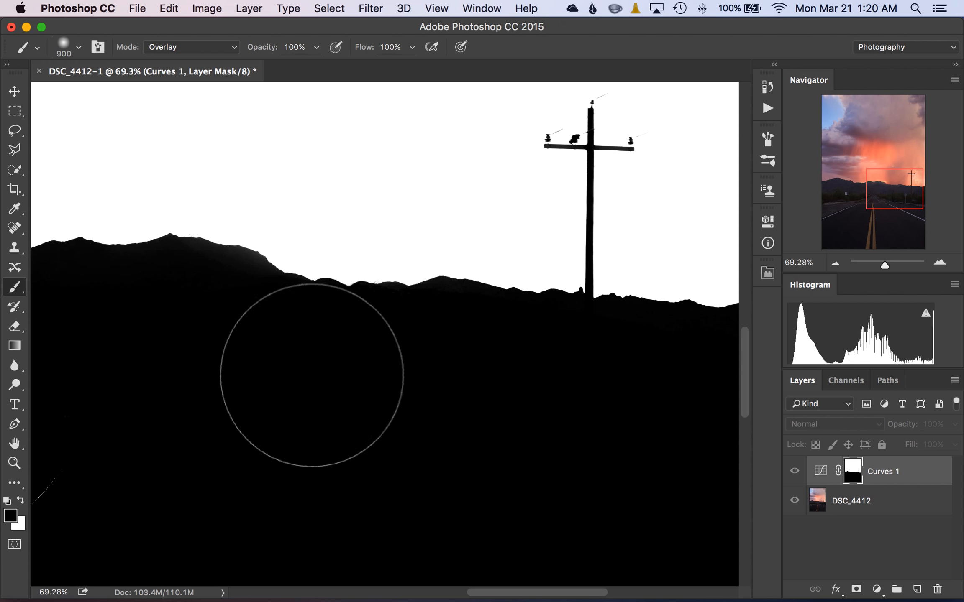
Set the brush blending mode back to Normal.
{"action": "key", "text": "z"}
{"action": "right_click", "coordinate": [371, 359]}
{"action": "left_click", "coordinate": [381, 368]}
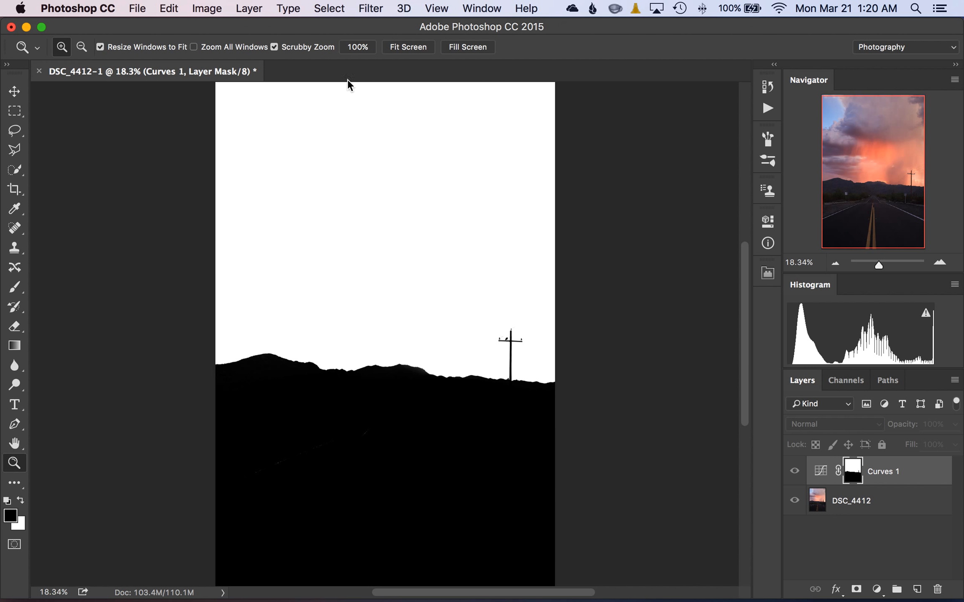
{"action": "key", "text": "b"}
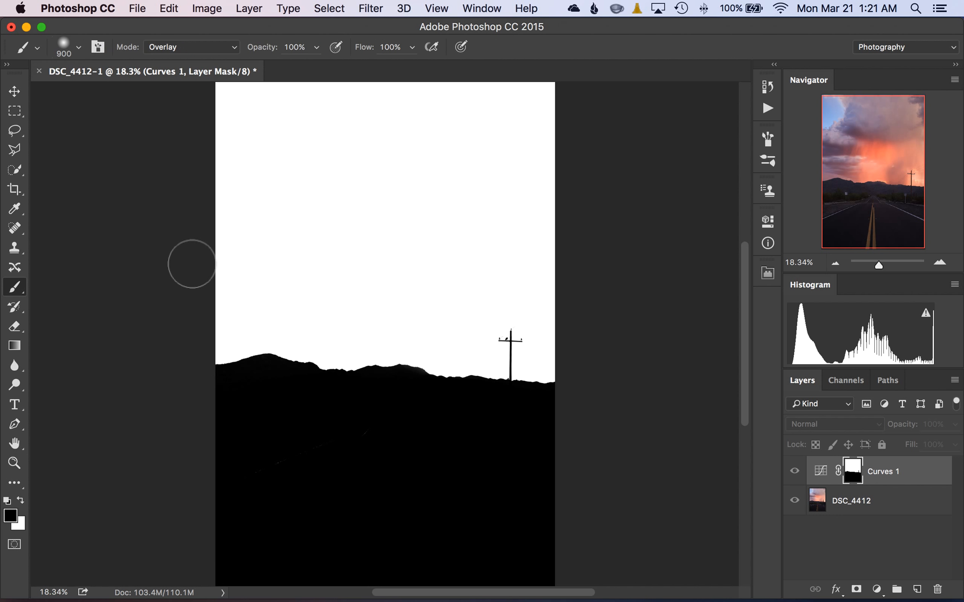
{"action": "left_click", "coordinate": [189, 44]}
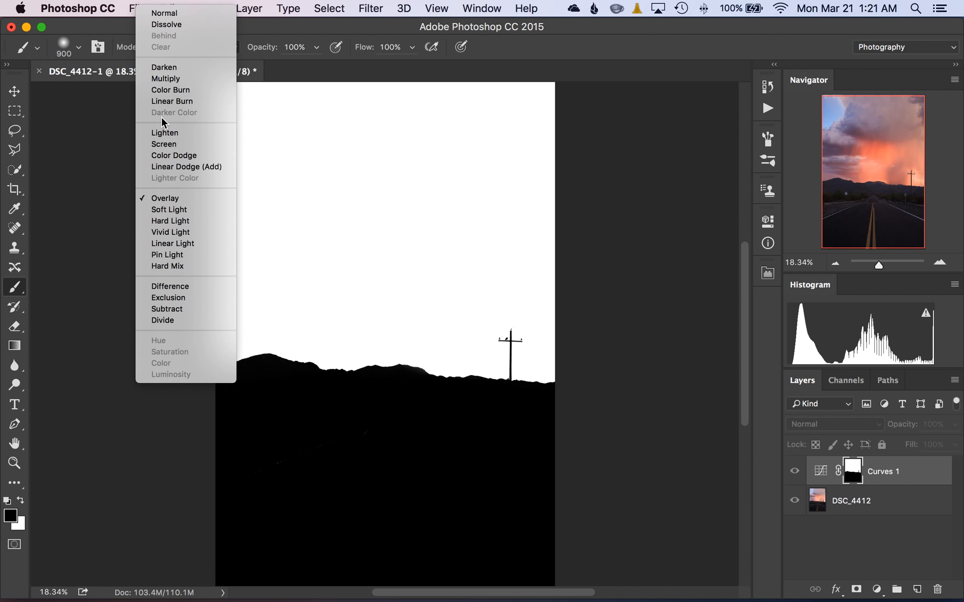
{"action": "left_click", "coordinate": [214, 14]}
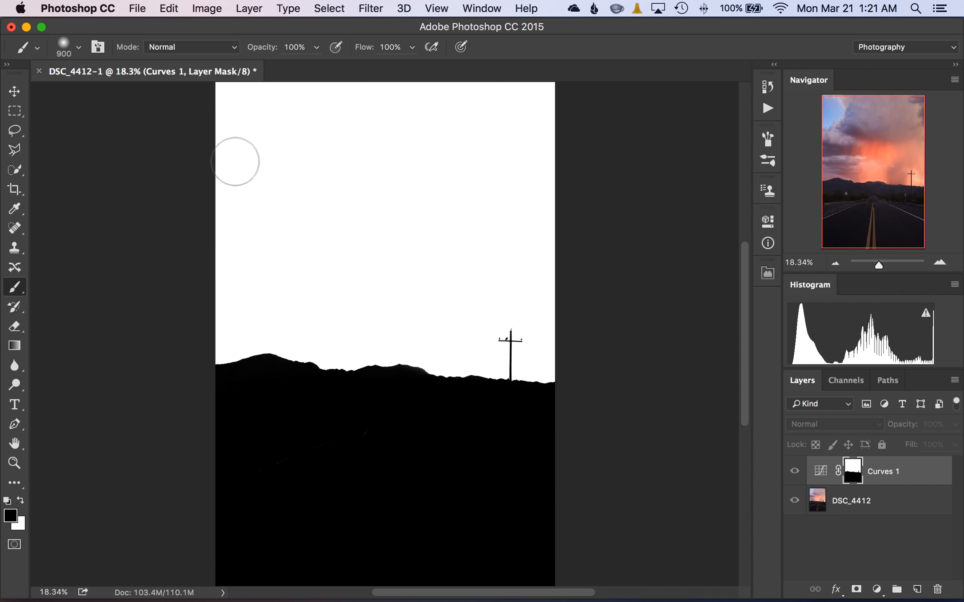
{"action": "left_click", "coordinate": [177, 47]}
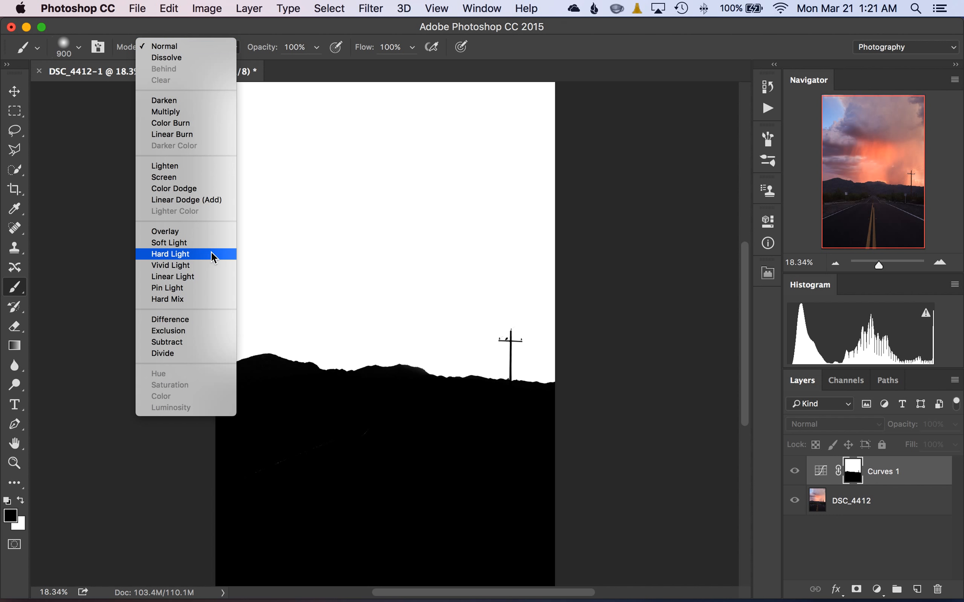
{"action": "left_click", "coordinate": [633, 294]}
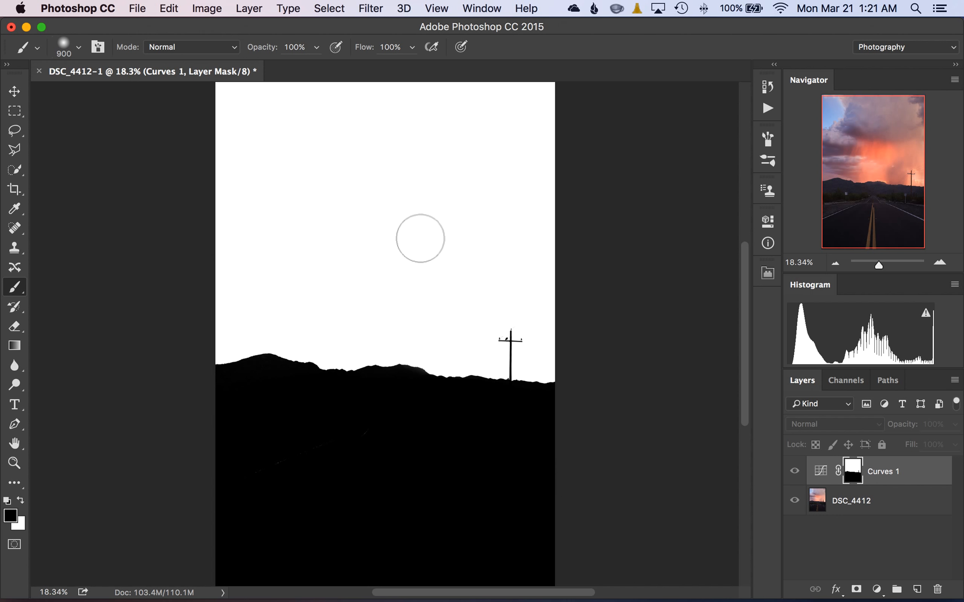
Leave the mask view and toggle the visibility of the Curves 1 layer to compare the sky before and after.
{"action": "left_click", "coordinate": [855, 474], "text": "alt"}
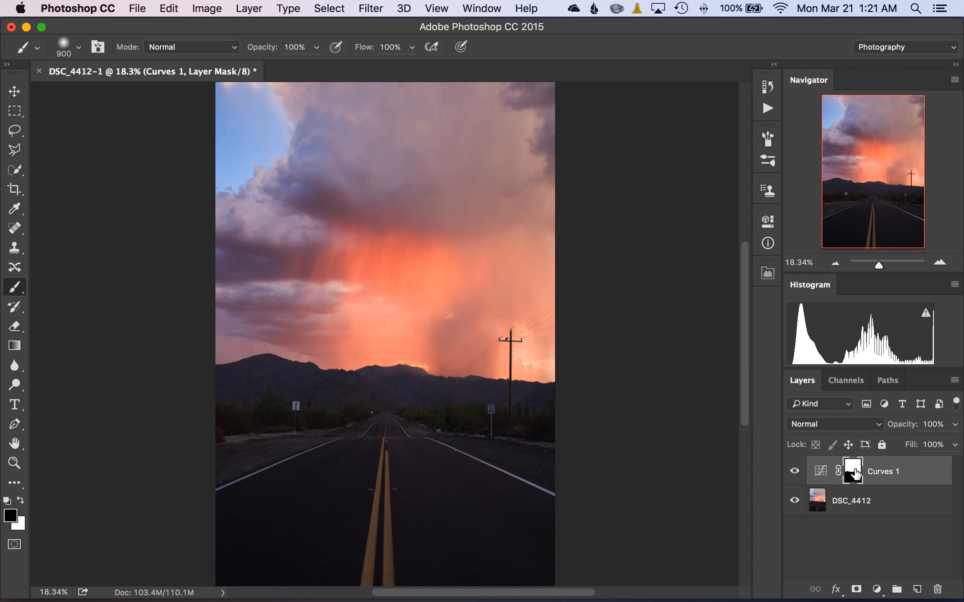
{"action": "left_click", "coordinate": [795, 473]}
{"action": "left_click", "coordinate": [796, 473]}
{"action": "left_click", "coordinate": [795, 473]}
{"action": "left_click", "coordinate": [795, 473]}
{"action": "left_click", "coordinate": [796, 473]}
{"action": "left_click", "coordinate": [796, 473]}
{"action": "left_click", "coordinate": [796, 473]}
{"action": "left_click", "coordinate": [796, 473]}
Load the Curves 1 mask as a selection, invert it, and add a Curves adjustment layer for the foreground.
{"action": "left_click", "coordinate": [858, 472], "text": "super"}
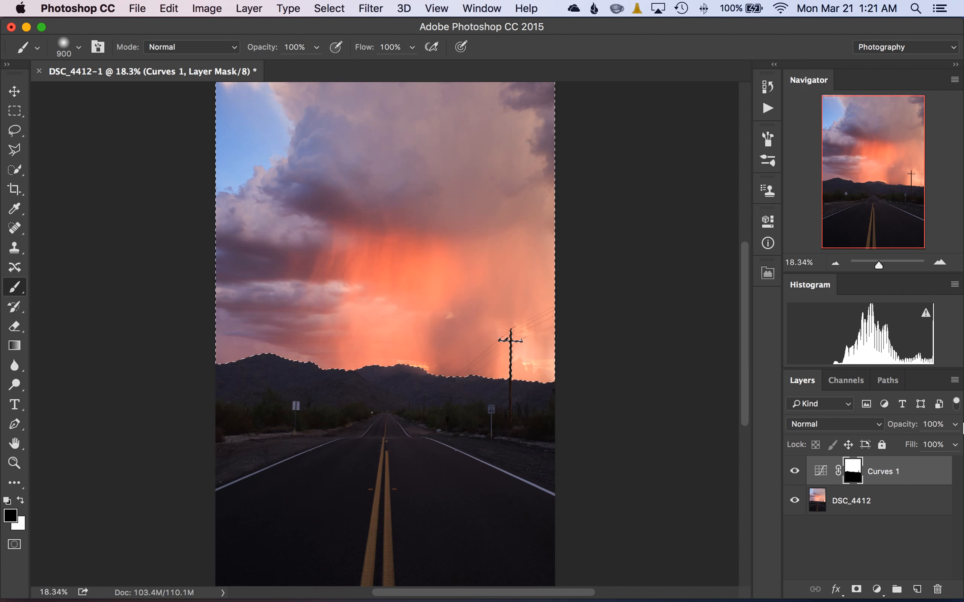
{"action": "key", "text": "super+shift+i"}
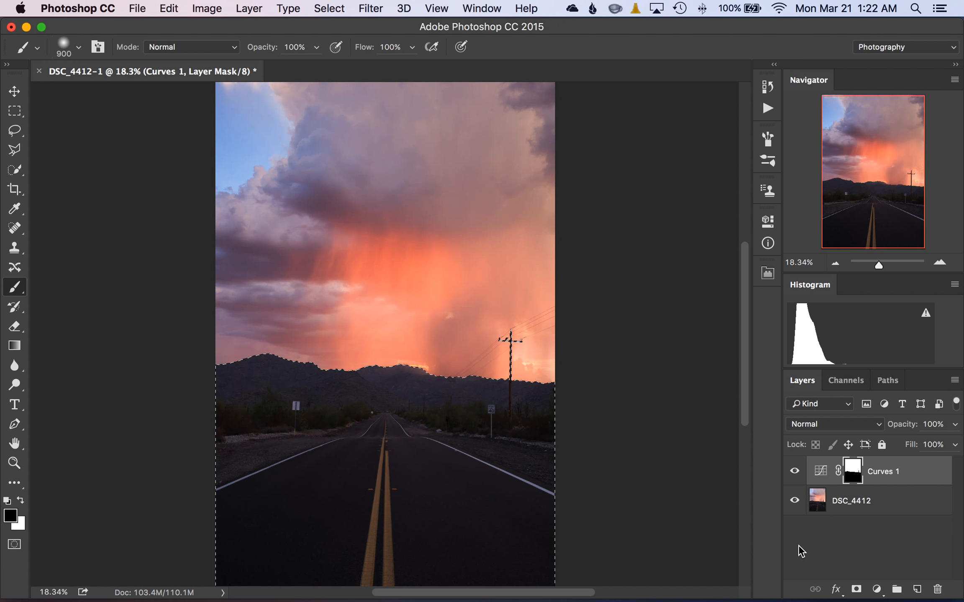
{"action": "left_click", "coordinate": [876, 590]}
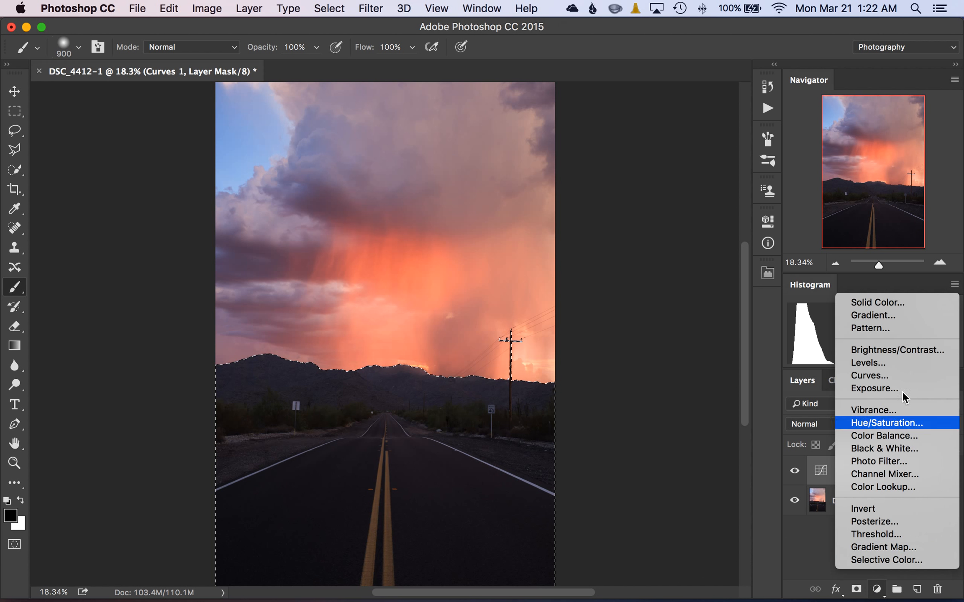
{"action": "left_click", "coordinate": [870, 375]}
Brighten the foreground by raising the road tones at input 19 to output 33 with the targeted adjustment tool.
{"action": "left_click", "coordinate": [602, 282]}
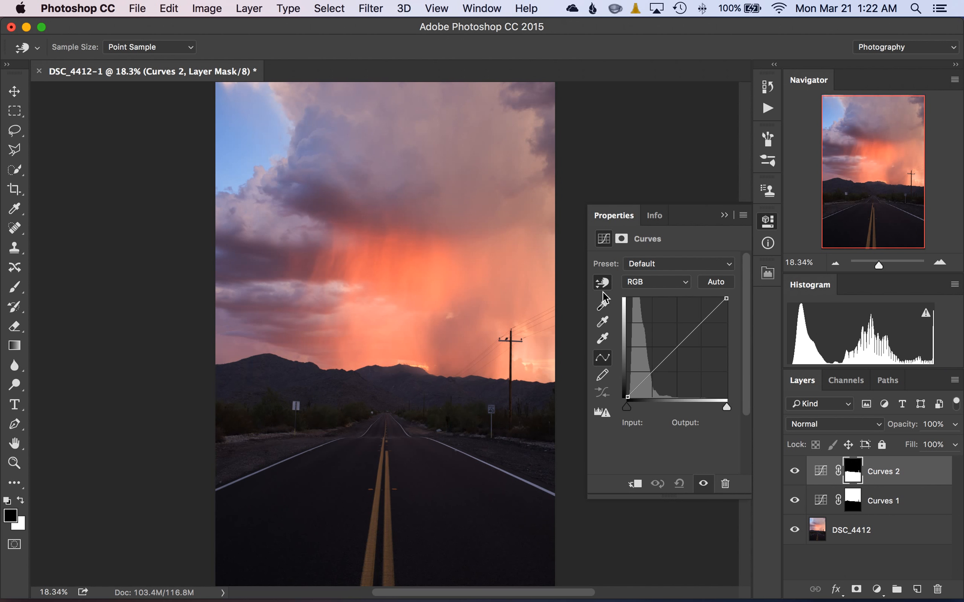
{"action": "key", "text": "b"}
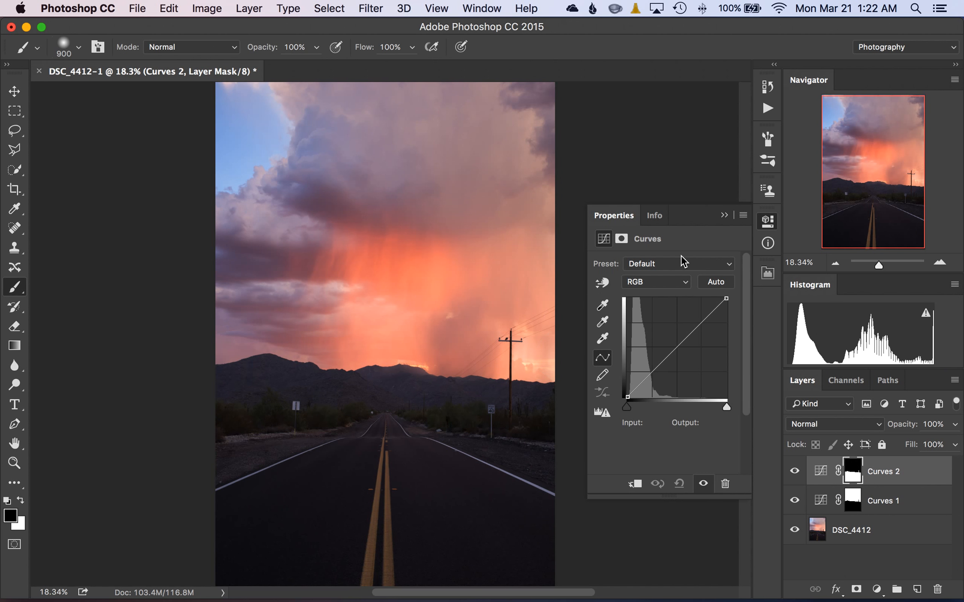
{"action": "left_click", "coordinate": [602, 282]}
{"action": "mouse_move", "coordinate": [356, 512]}
{"action": "left_mouse_down"}
{"action": "mouse_move", "coordinate": [363, 496]}
{"action": "mouse_move", "coordinate": [349, 416]}
{"action": "mouse_move", "coordinate": [347, 516]}
{"action": "mouse_move", "coordinate": [349, 428]}
{"action": "mouse_move", "coordinate": [347, 507]}
{"action": "left_mouse_up"}
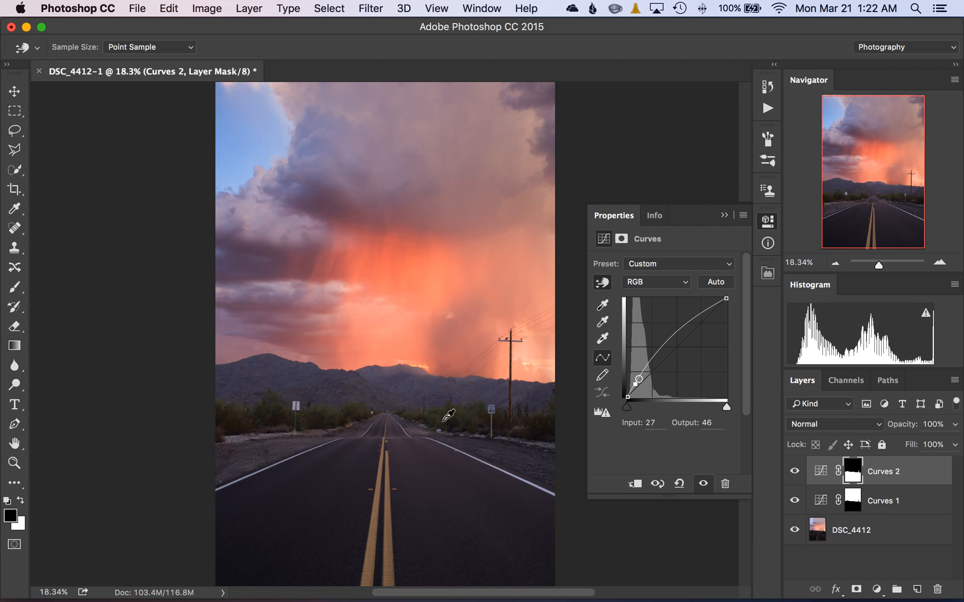
{"action": "left_click", "coordinate": [724, 215]}
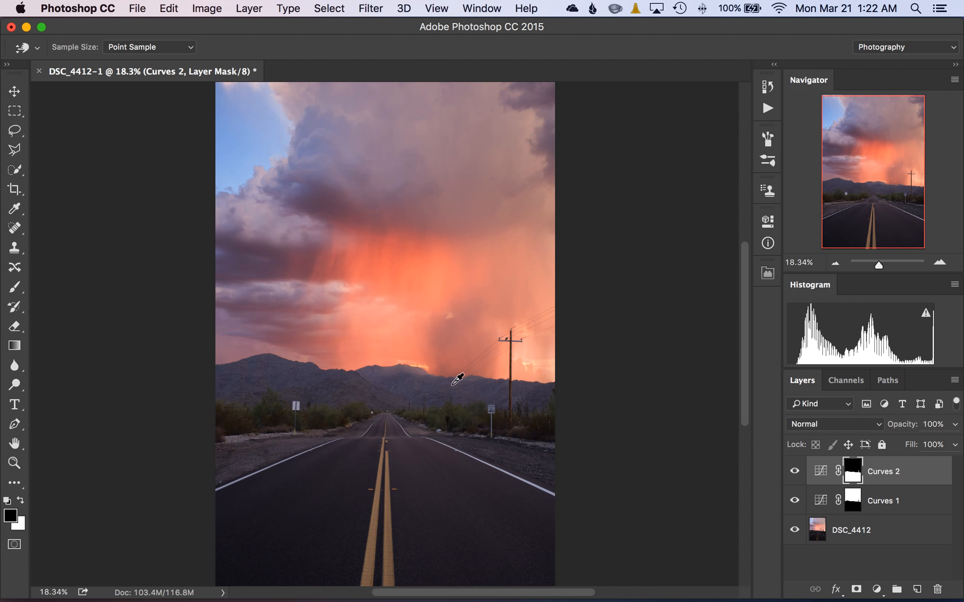
Delete the layer mask from the Curves 2 adjustment layer and switch to the Brush tool.
{"action": "right_click", "coordinate": [853, 478]}
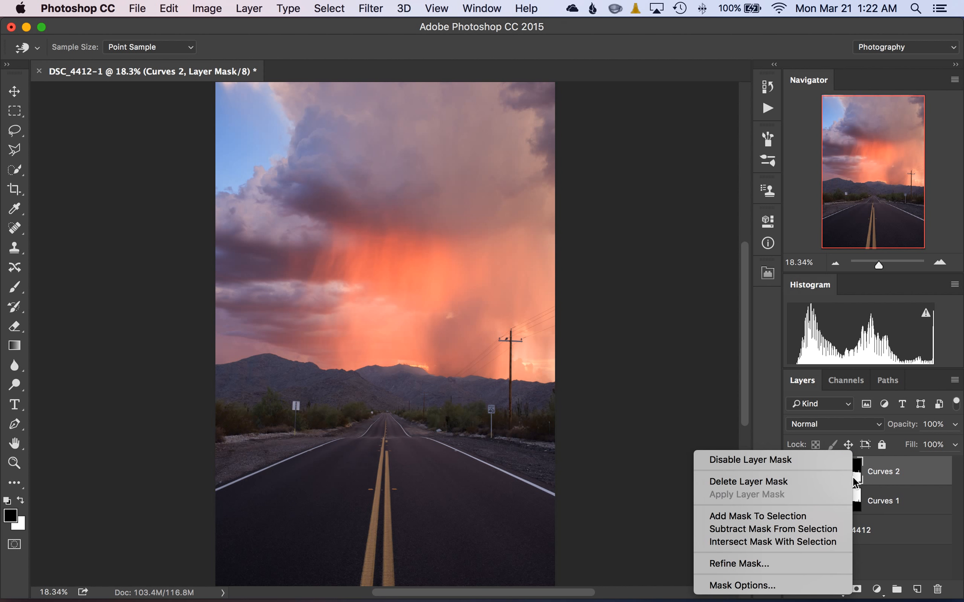
{"action": "left_click", "coordinate": [797, 479]}
{"action": "mouse_move", "coordinate": [832, 472]}
{"action": "left_mouse_down"}
{"action": "mouse_move", "coordinate": [843, 469]}
{"action": "mouse_move", "coordinate": [874, 594]}
{"action": "mouse_move", "coordinate": [932, 585]}
{"action": "mouse_move", "coordinate": [857, 478]}
{"action": "left_mouse_up"}
{"action": "key", "text": "b"}
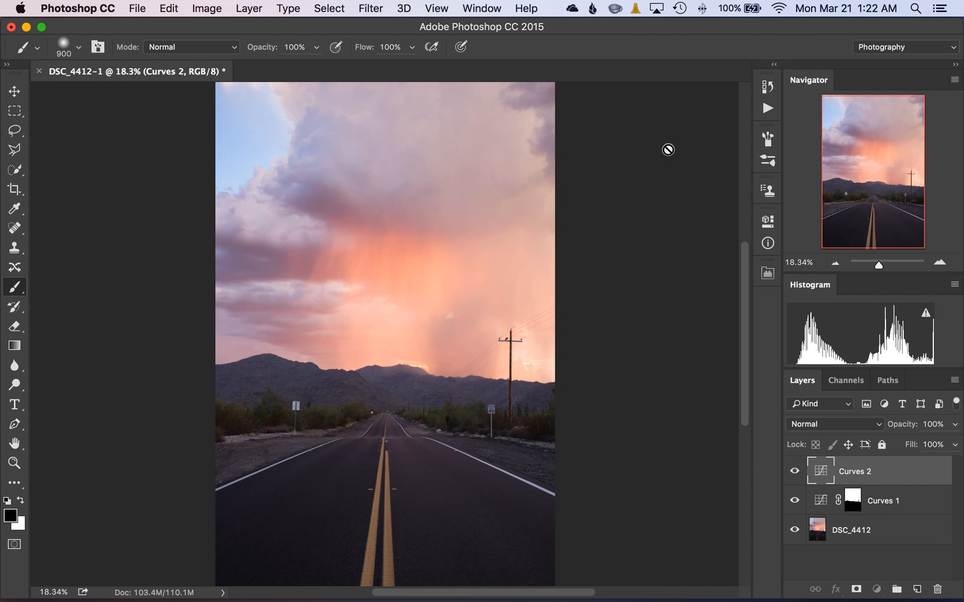
Toggle the visibility of the Curves 2 and Curves 1 layers to compare the effect of each adjustment.
{"action": "left_click", "coordinate": [794, 472]}
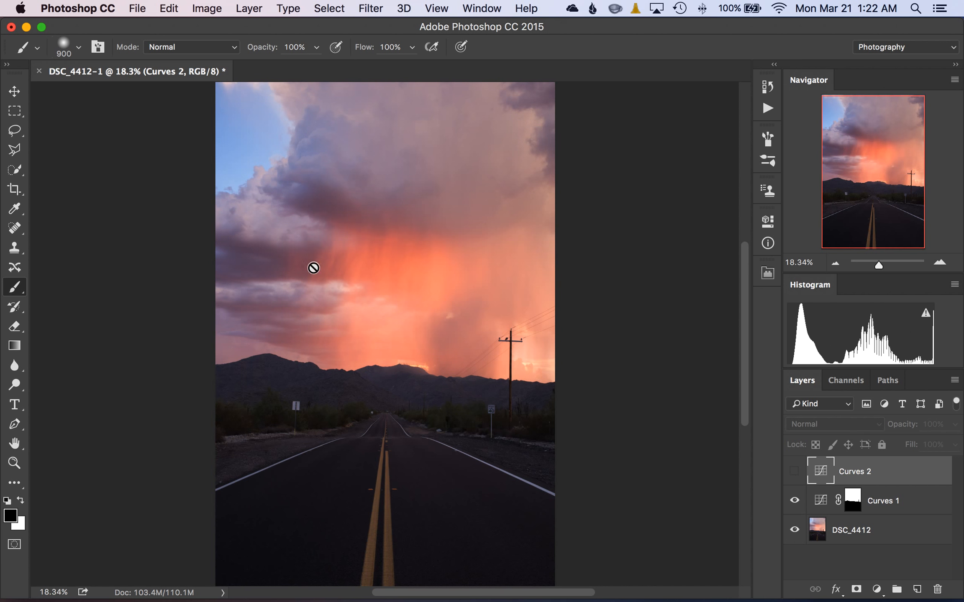
{"action": "left_click", "coordinate": [795, 501]}
{"action": "left_click", "coordinate": [794, 501]}
{"action": "left_click", "coordinate": [794, 501]}
{"action": "left_click", "coordinate": [794, 500]}
{"action": "left_click", "coordinate": [794, 471]}
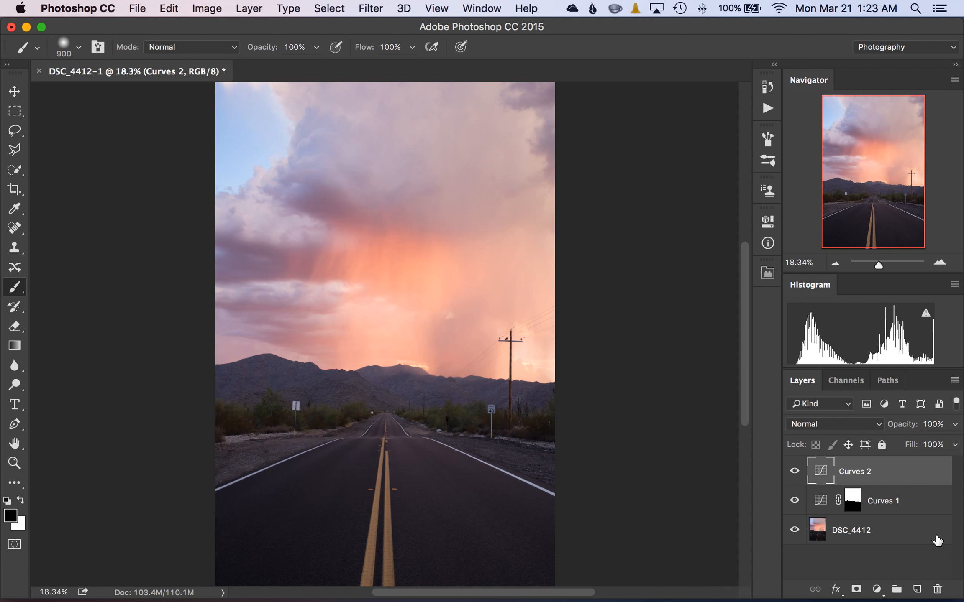
Copy the Curves 1 layer mask onto the Curves 2 layer and invert the copied mask.
{"action": "left_click", "coordinate": [852, 504]}
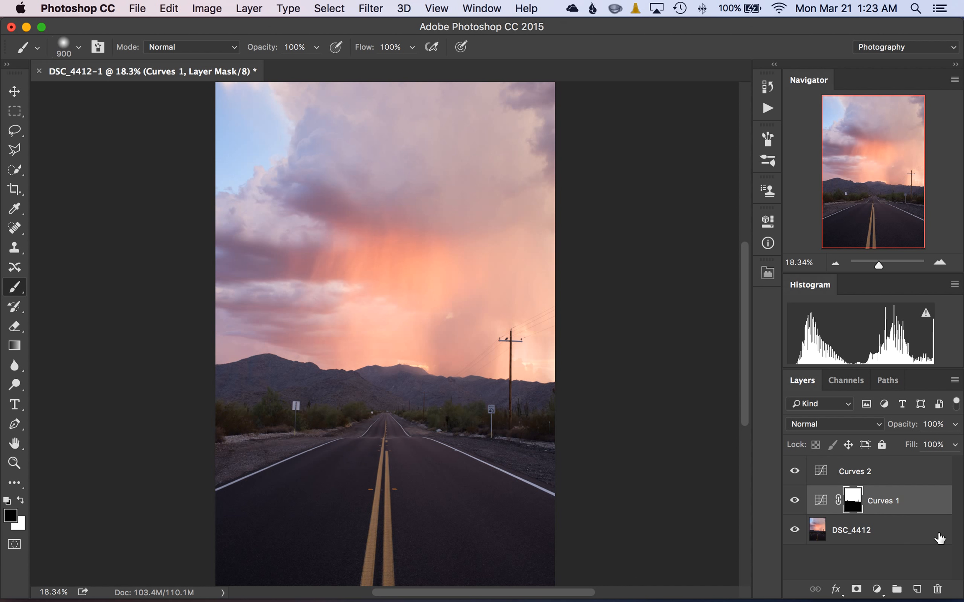
{"action": "left_click", "coordinate": [856, 502]}
{"action": "left_click_drag", "start_coordinate": [857, 506], "coordinate": [852, 477]}
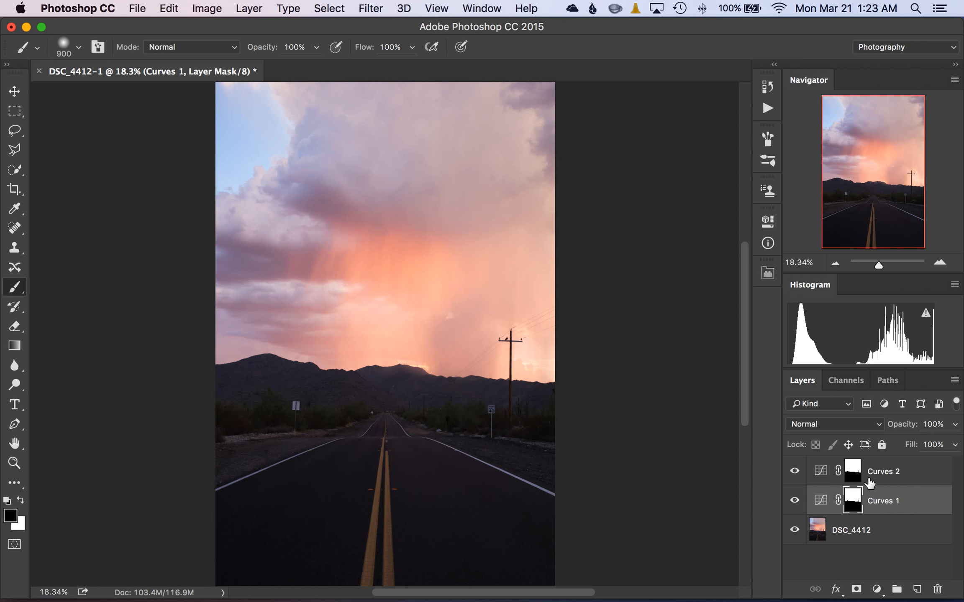
{"action": "left_click", "coordinate": [794, 472]}
{"action": "left_click", "coordinate": [795, 472]}
{"action": "left_click", "coordinate": [855, 476]}
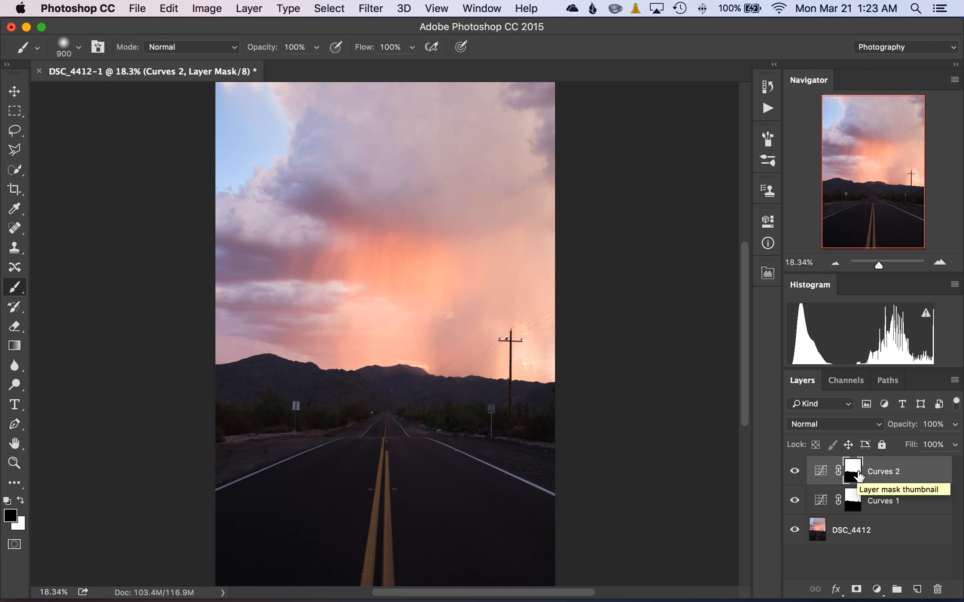
{"action": "key", "text": "super+i"}
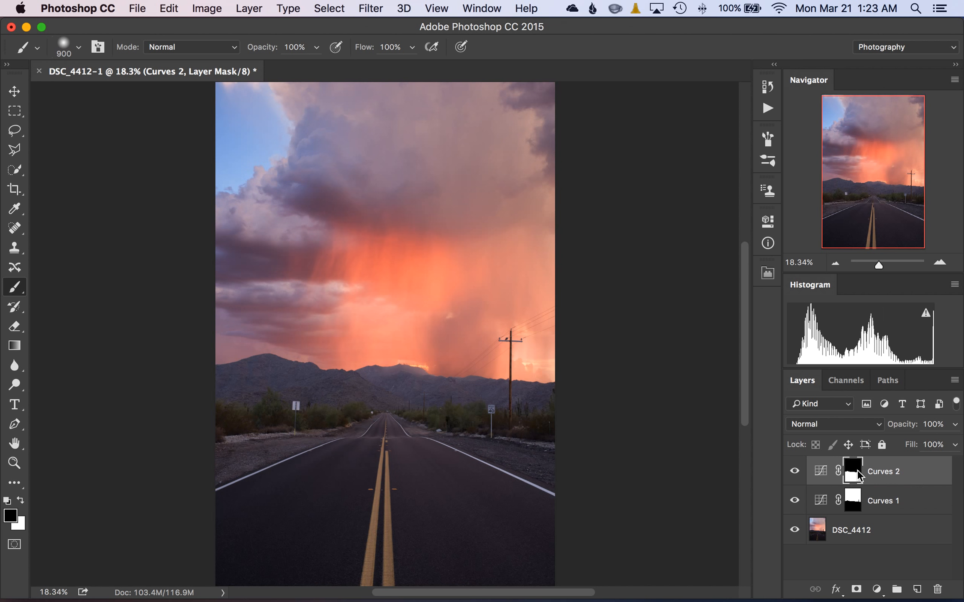
Toggle the visibility of the Curves 2 layer repeatedly to compare the foreground before and after.
{"action": "left_click", "coordinate": [794, 472]}
{"action": "left_click", "coordinate": [794, 472]}
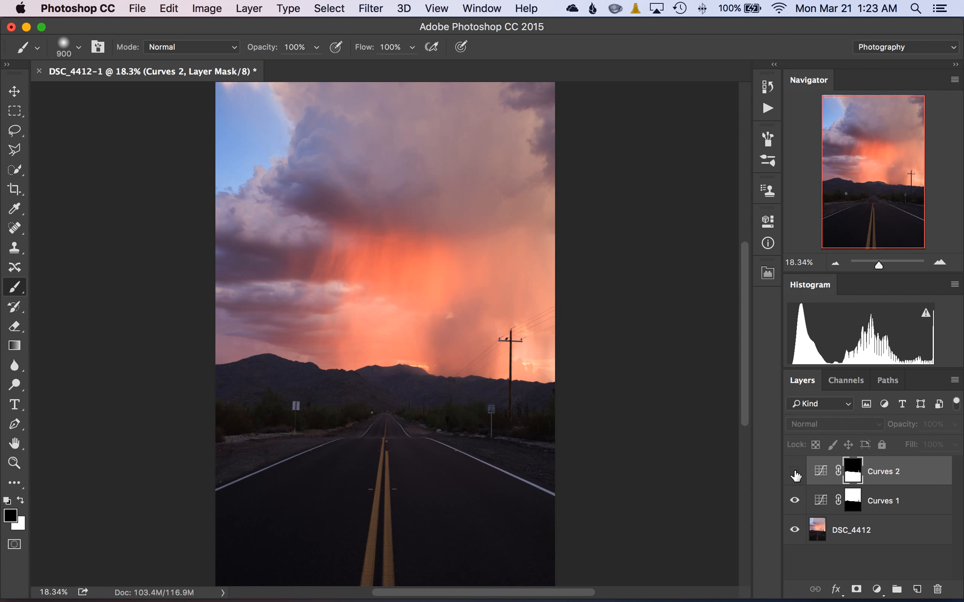
{"action": "left_click", "coordinate": [795, 472]}
{"action": "left_click", "coordinate": [794, 472]}
{"action": "left_click", "coordinate": [795, 472]}
{"action": "left_click", "coordinate": [794, 471]}
{"action": "left_click", "coordinate": [794, 472]}
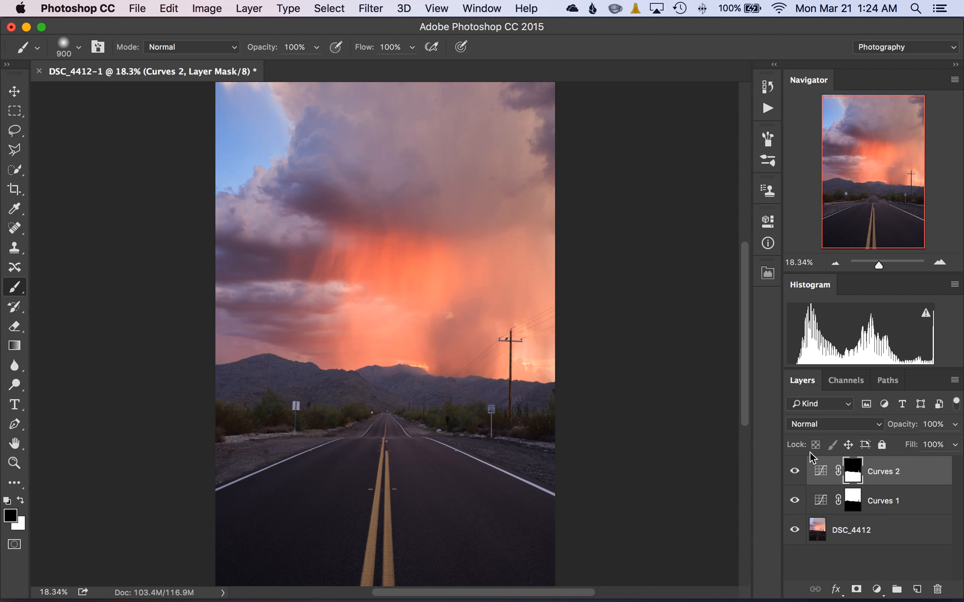
Examine the Curves 2 mask on its own, marking the horizon band with a temporary rectangular selection.
{"action": "left_click", "coordinate": [852, 472], "text": "alt"}
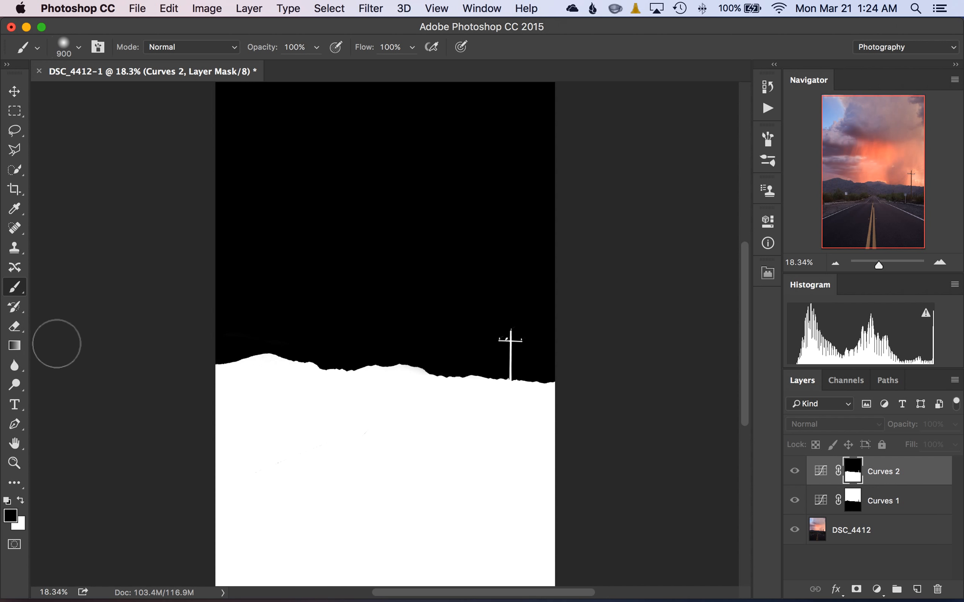
{"action": "key", "text": "m"}
{"action": "mouse_move", "coordinate": [209, 348]}
{"action": "left_mouse_down"}
{"action": "mouse_move", "coordinate": [619, 447]}
{"action": "mouse_move", "coordinate": [604, 427]}
{"action": "left_mouse_up"}
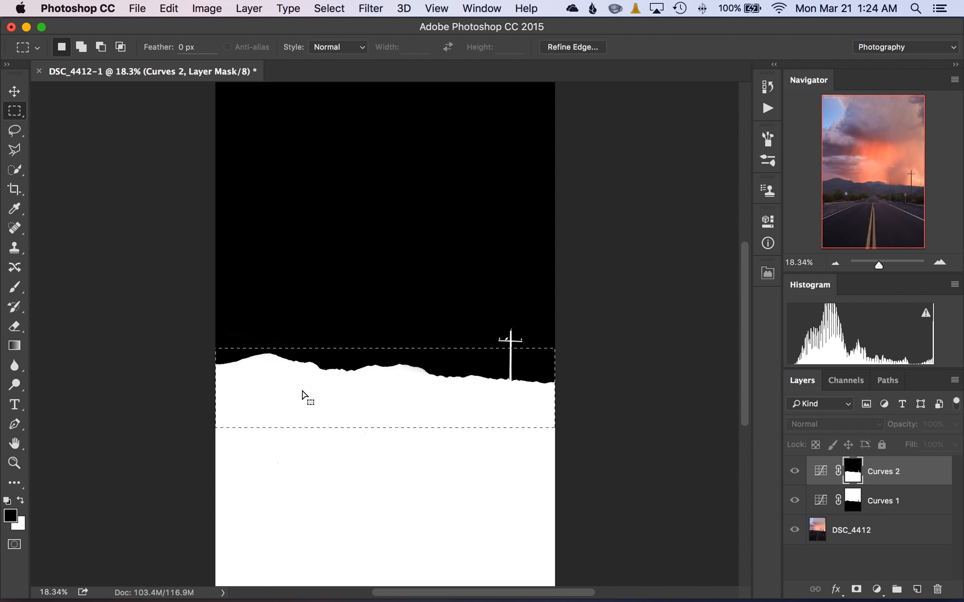
{"action": "left_click", "coordinate": [720, 483]}
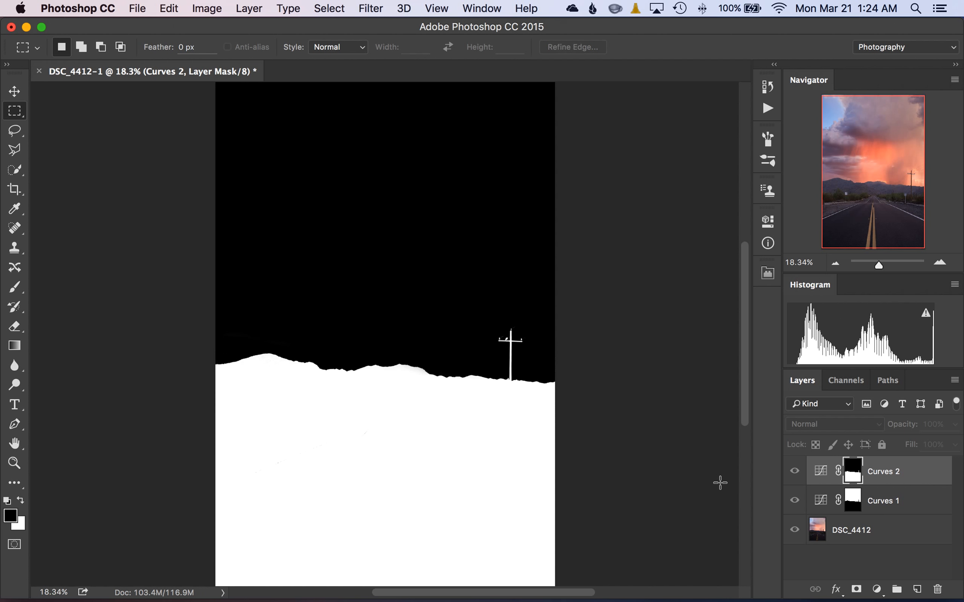
{"action": "left_click", "coordinate": [852, 471], "text": "alt"}
Paint black over the horizon band on the Curves 2 mask with a 1500 px brush at 25% opacity.
{"action": "key", "text": "b"}
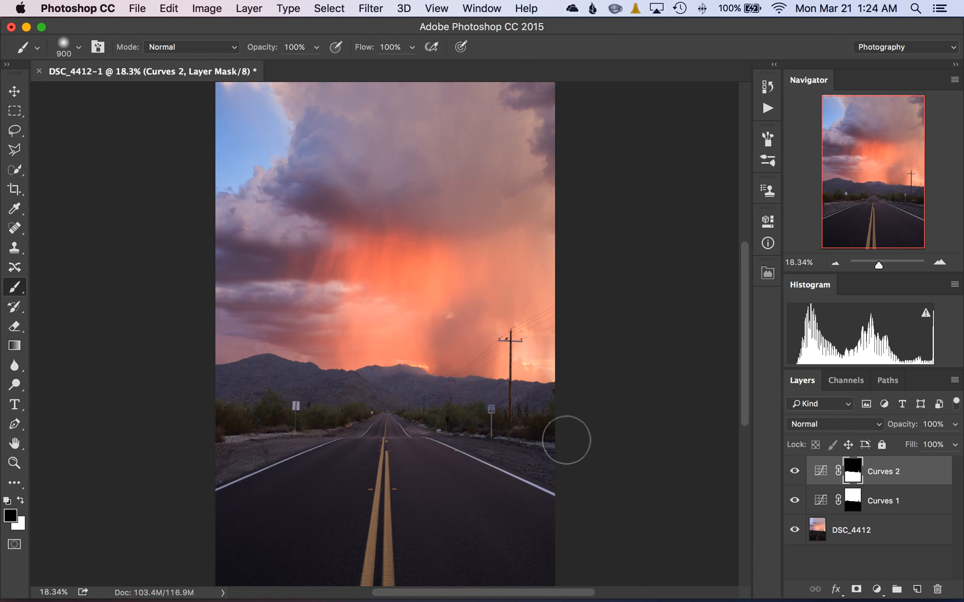
{"action": "left_click", "coordinate": [317, 48]}
{"action": "left_click_drag", "start_coordinate": [313, 63], "coordinate": [283, 70]}
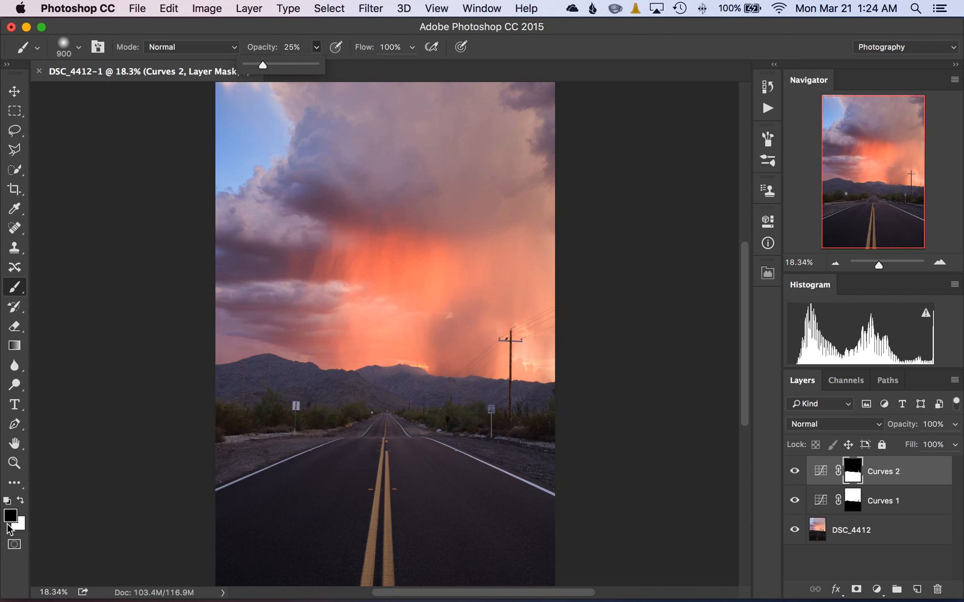
{"action": "left_click", "coordinate": [139, 449]}
{"action": "key", "text": "bracketright"}
{"action": "key", "text": "bracketright"}
{"action": "key", "text": "bracketright"}
{"action": "key", "text": "bracketright"}
{"action": "key", "text": "bracketright"}
{"action": "key", "text": "bracketright"}
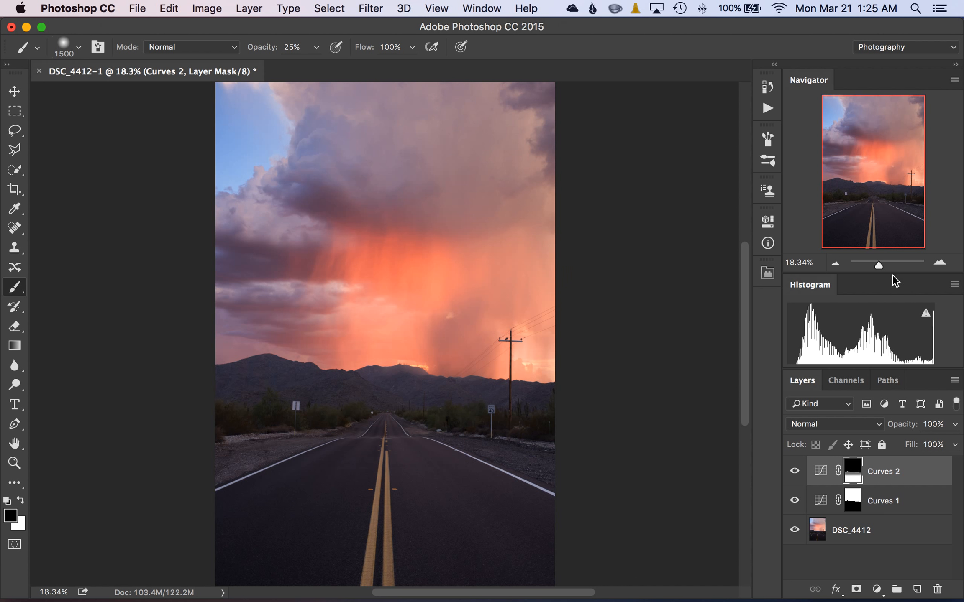
View the painted Curves 2 mask on its own, and toggle the layer's visibility to compare the foreground.
{"action": "left_click", "coordinate": [853, 477], "text": "alt"}
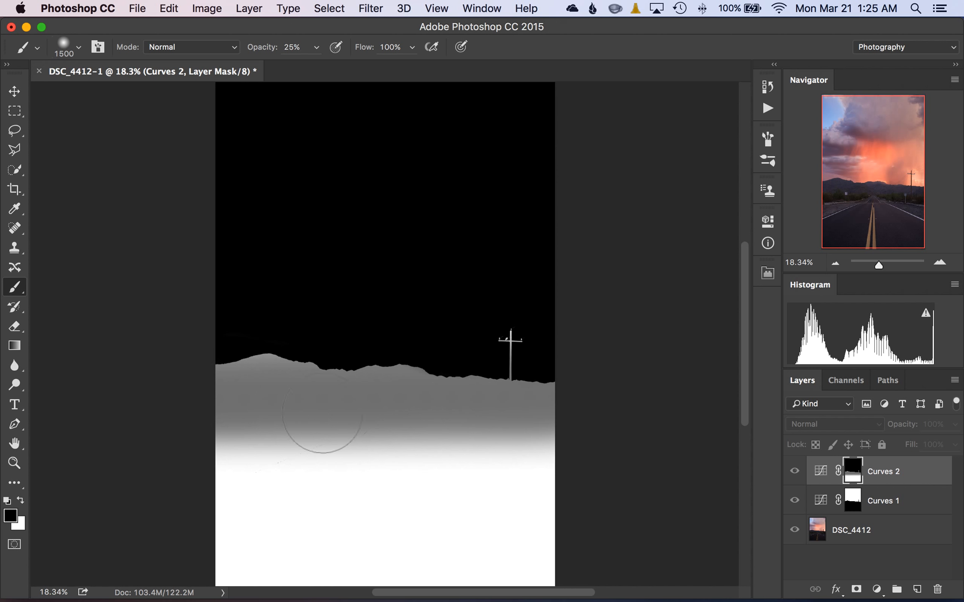
{"action": "left_click", "coordinate": [853, 467], "text": "alt"}
{"action": "left_click", "coordinate": [852, 468], "text": "alt"}
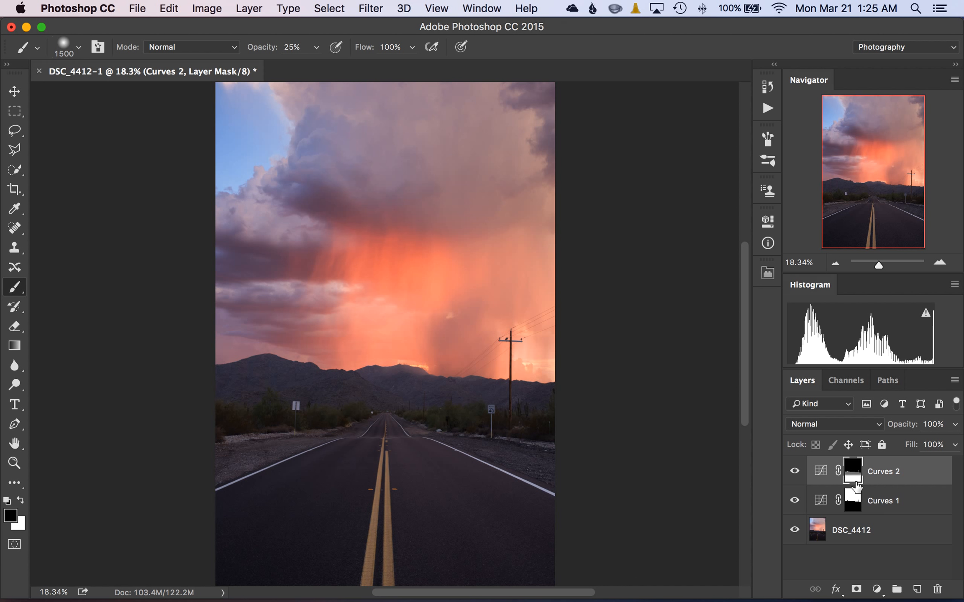
{"action": "left_click", "coordinate": [794, 470]}
{"action": "left_click", "coordinate": [794, 501]}
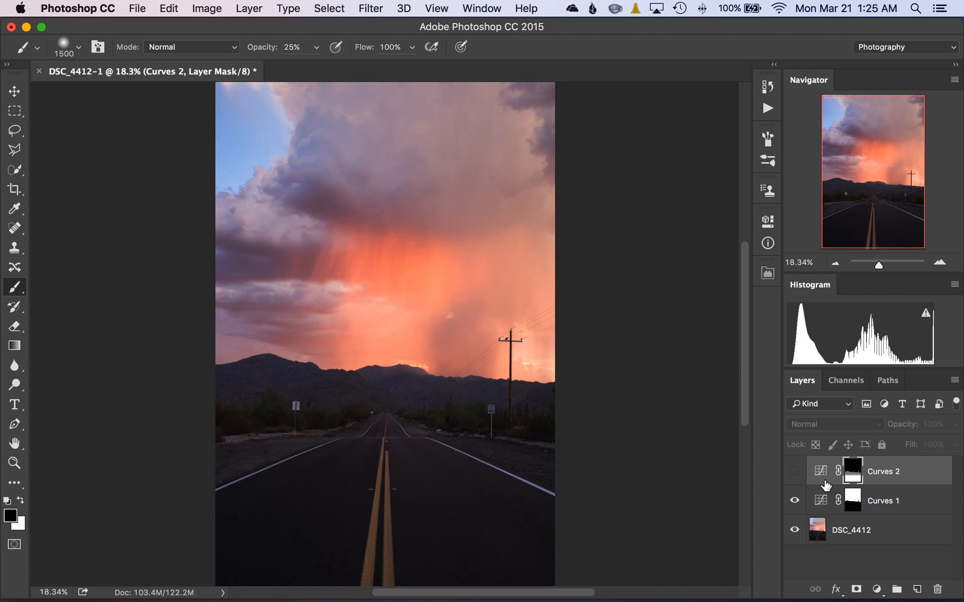
{"action": "left_click", "coordinate": [795, 471]}
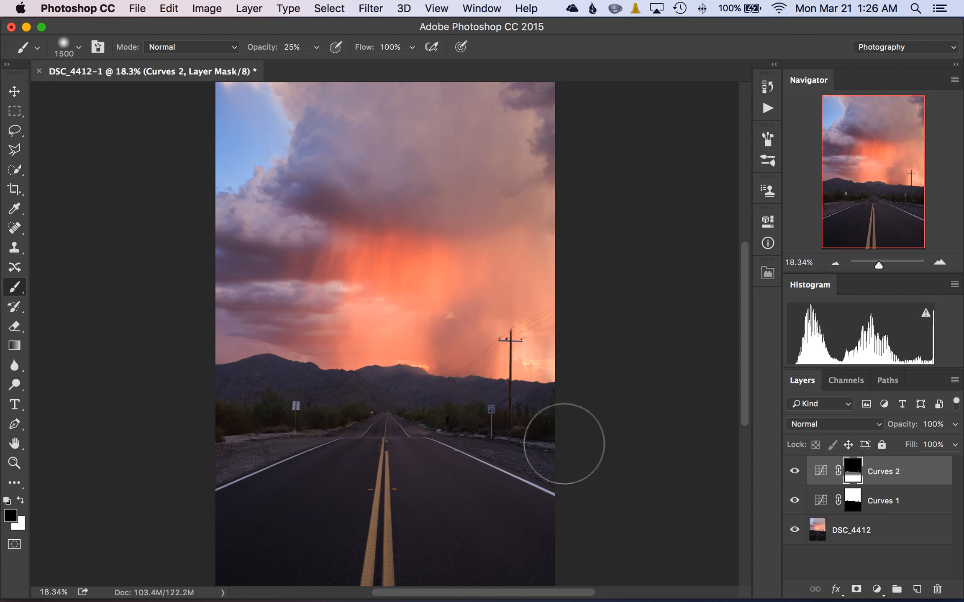
{"action": "mouse_move", "coordinate": [592, 601]}
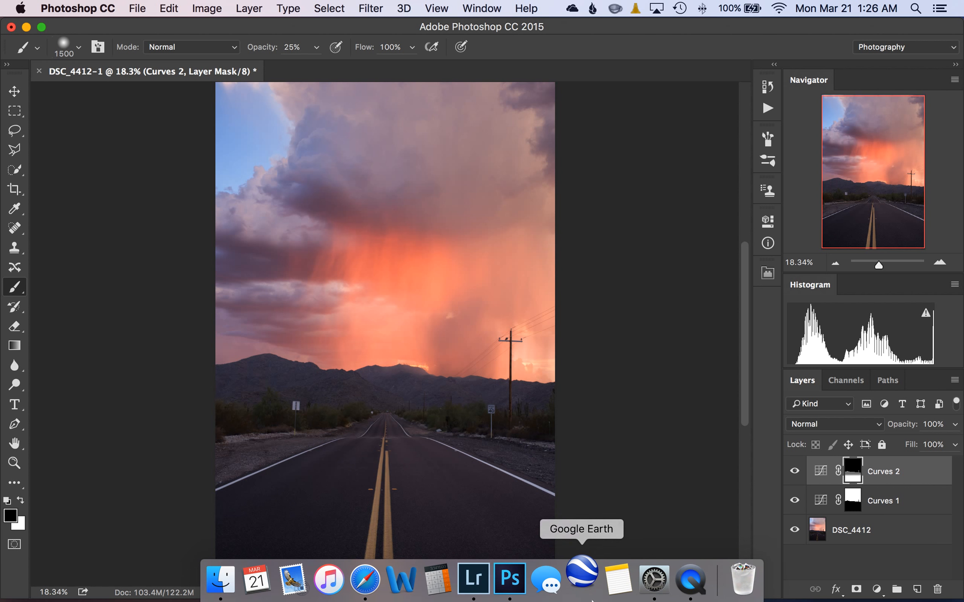